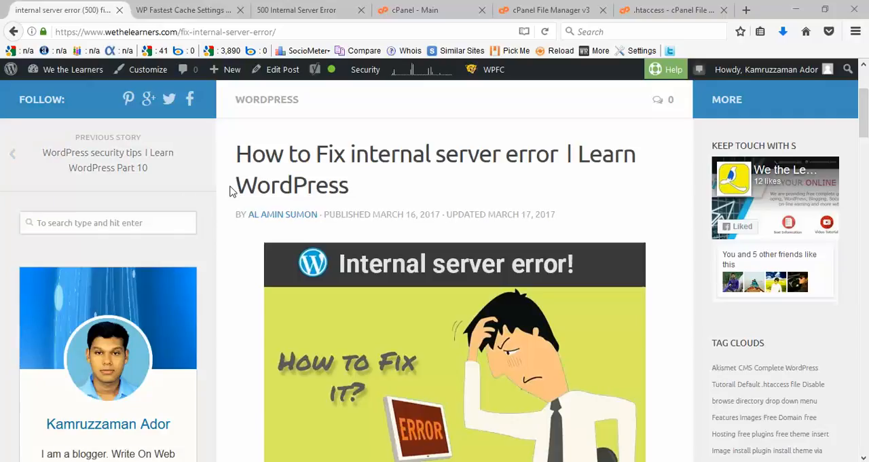
Step: Look at the 500 Internal Server Error page, and read through the article on fixing it down to the PHP space limitation section
click(296, 9)
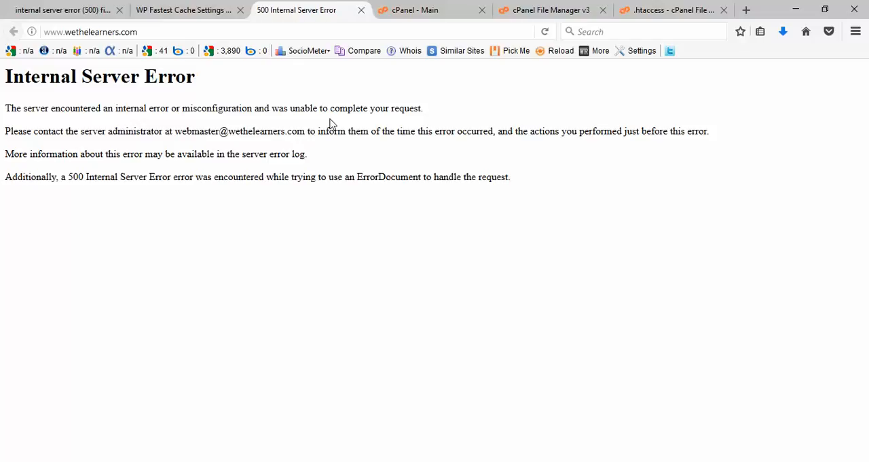
click(7, 8)
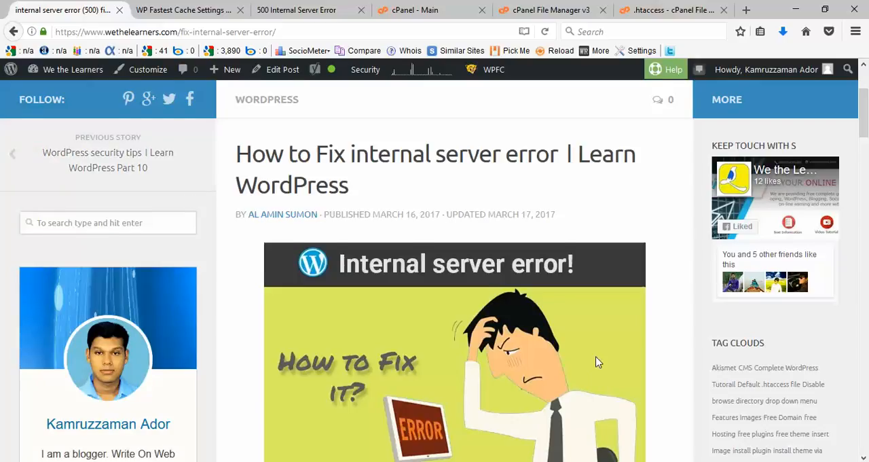
scroll(596, 362, down, 2)
scroll(596, 362, down, 2)
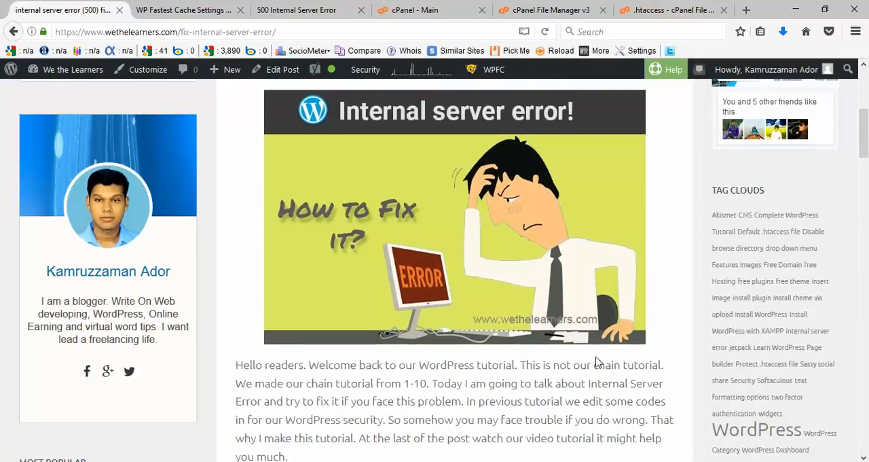
scroll(597, 362, down, 2)
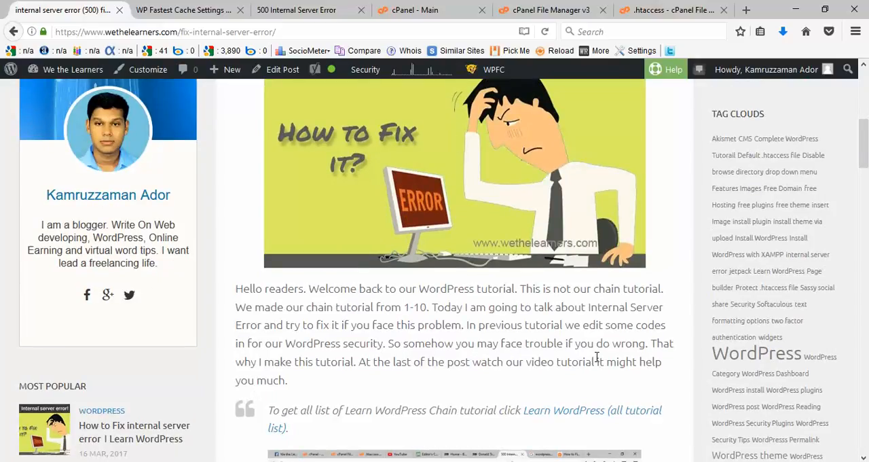
scroll(520, 377, down, 4)
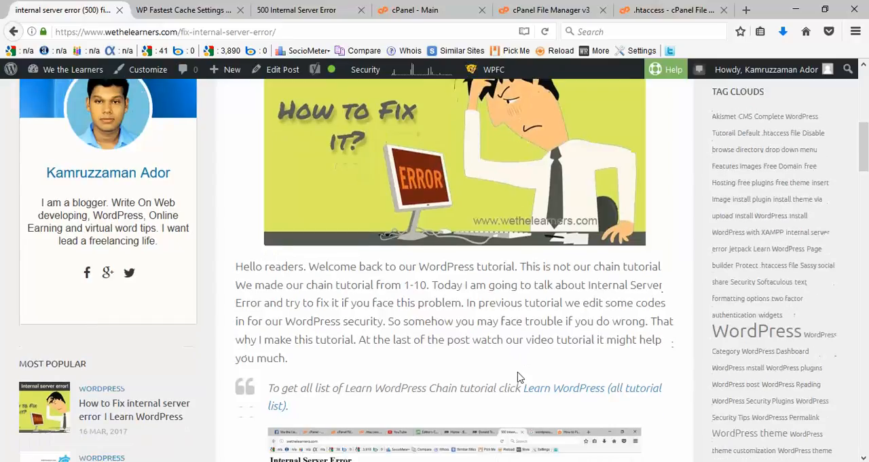
scroll(520, 377, down, 10)
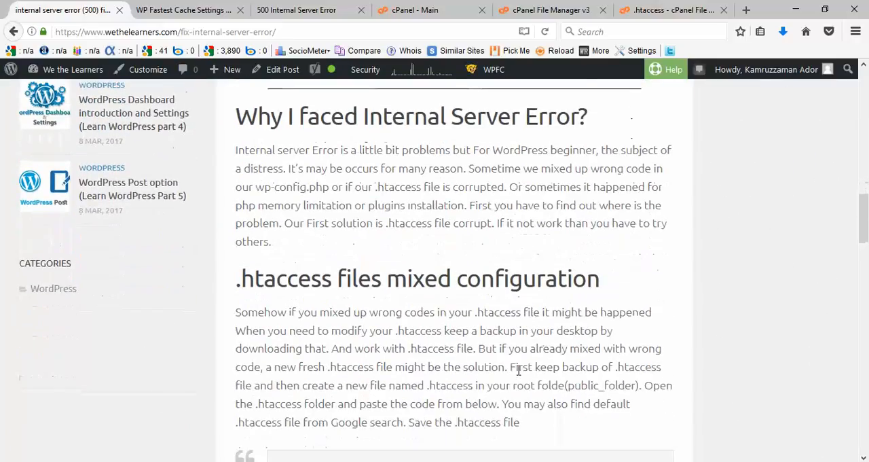
scroll(549, 351, down, 6)
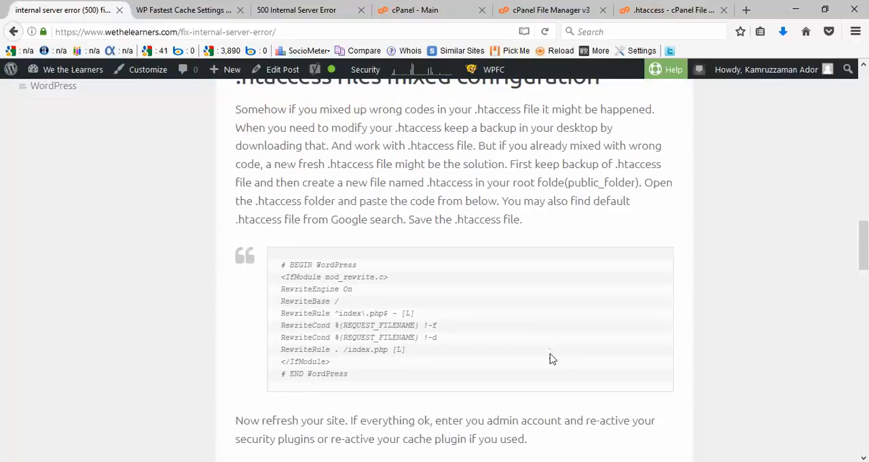
scroll(552, 354, up, 6)
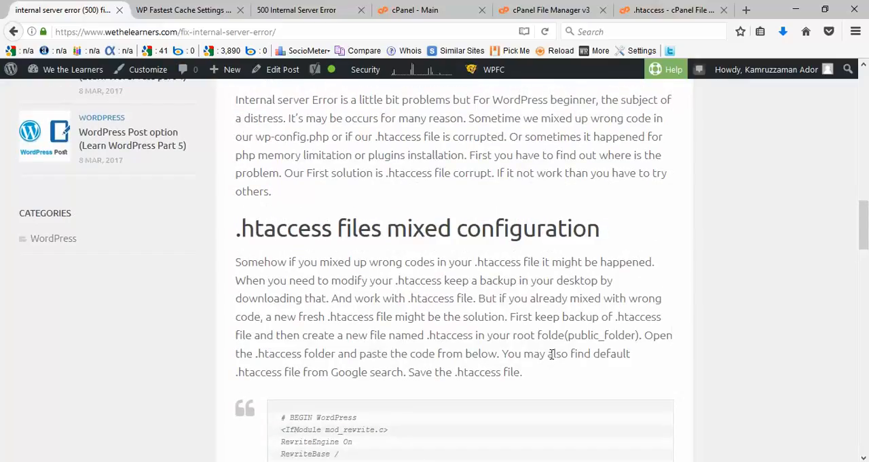
scroll(552, 354, down, 13)
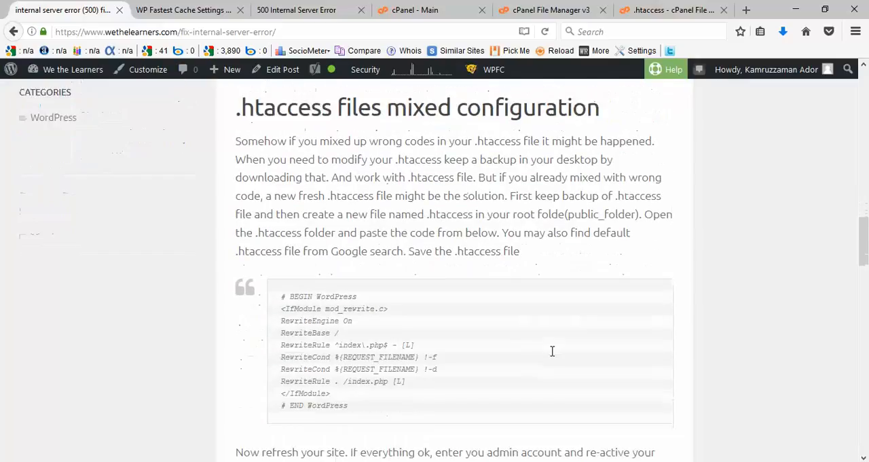
scroll(551, 367, down, 6)
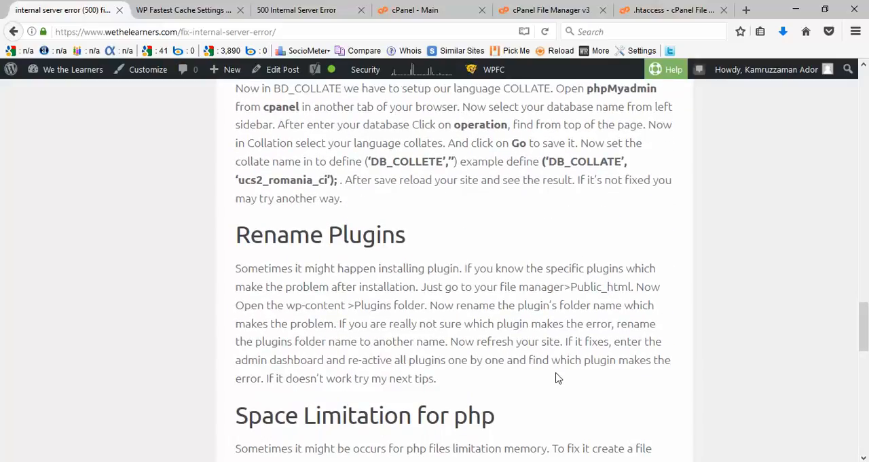
scroll(557, 366, down, 1)
scroll(557, 367, down, 3)
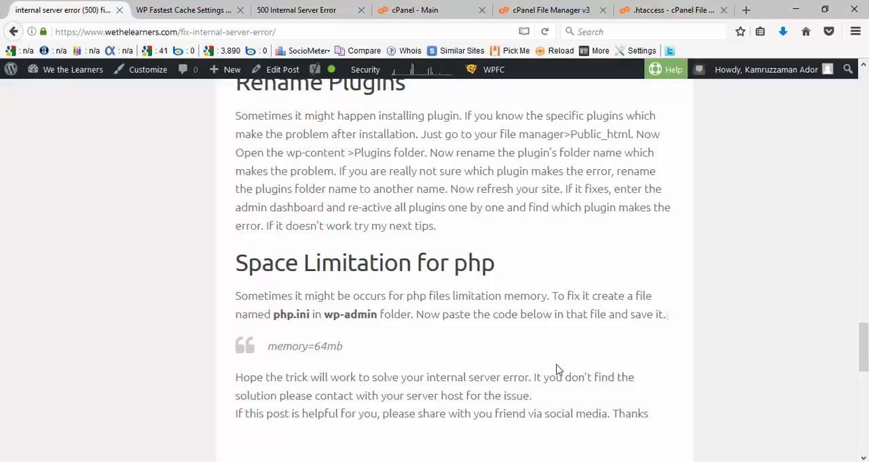
Step: Review the article's sections on the causes of the error, the .htaccess file, wp-config.php language configuration and renaming plugins
scroll(557, 370, up, 9)
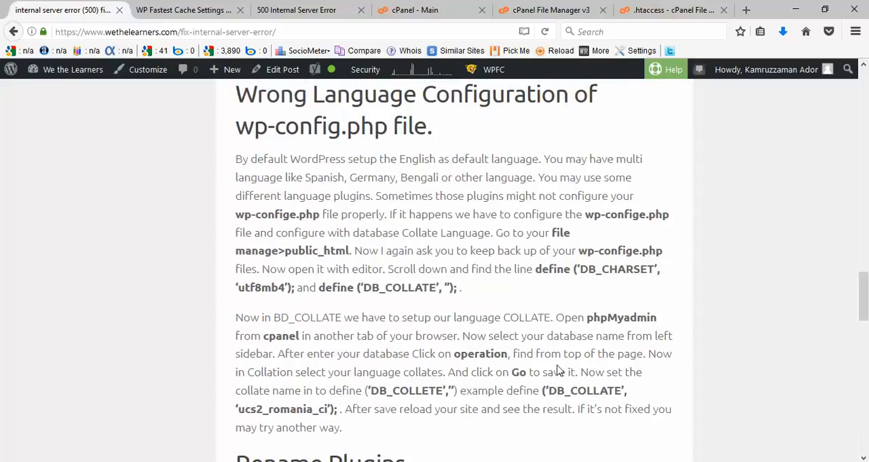
scroll(558, 370, up, 8)
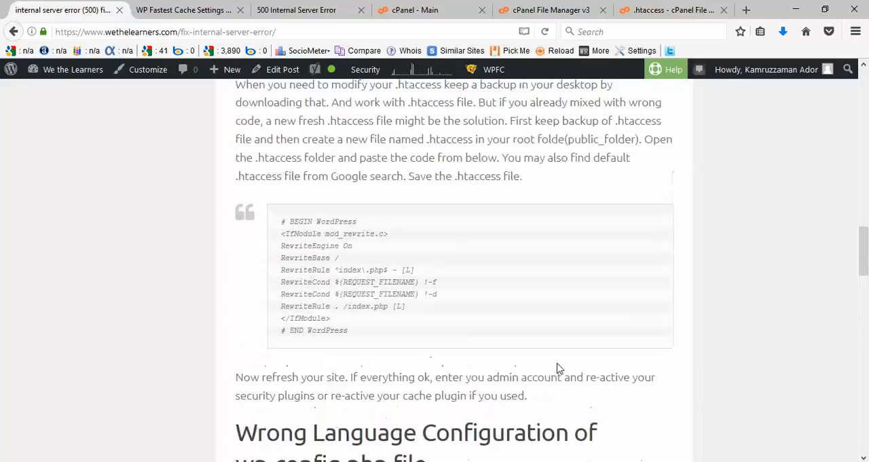
scroll(557, 368, up, 8)
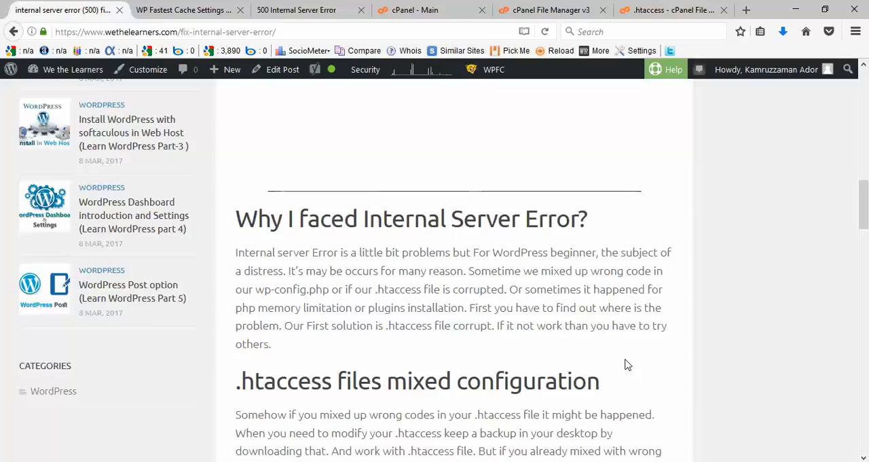
scroll(627, 364, down, 3)
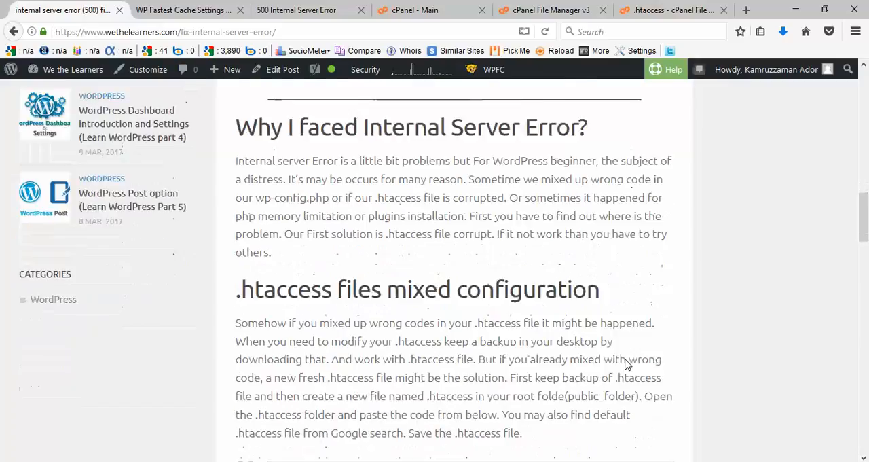
scroll(626, 360, down, 10)
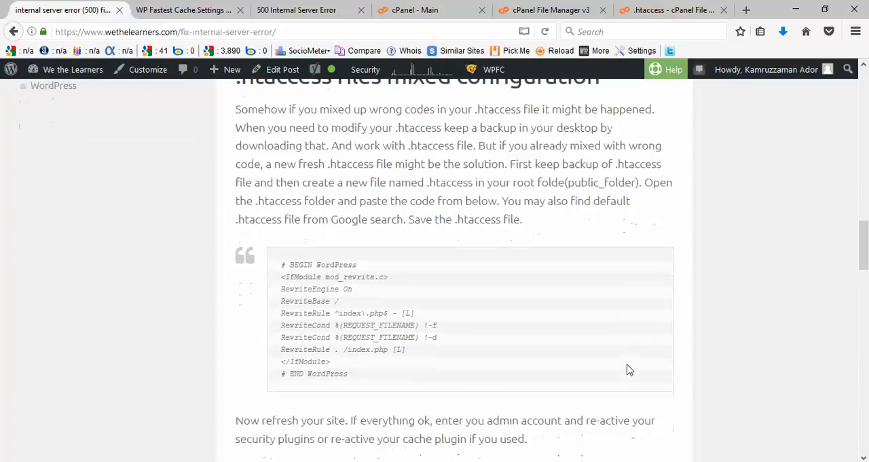
scroll(627, 368, down, 2)
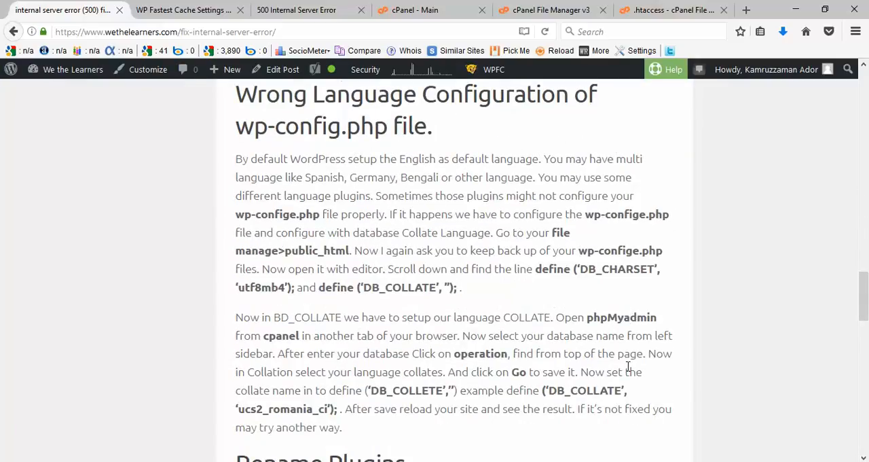
scroll(628, 367, down, 2)
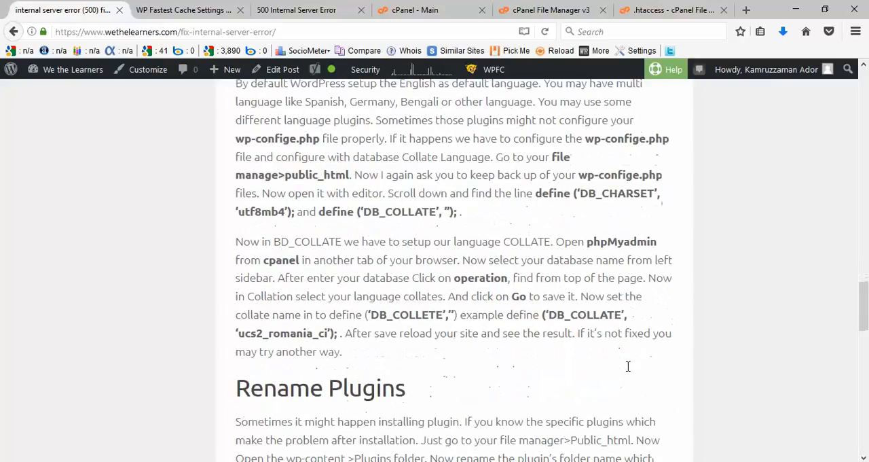
scroll(628, 370, down, 4)
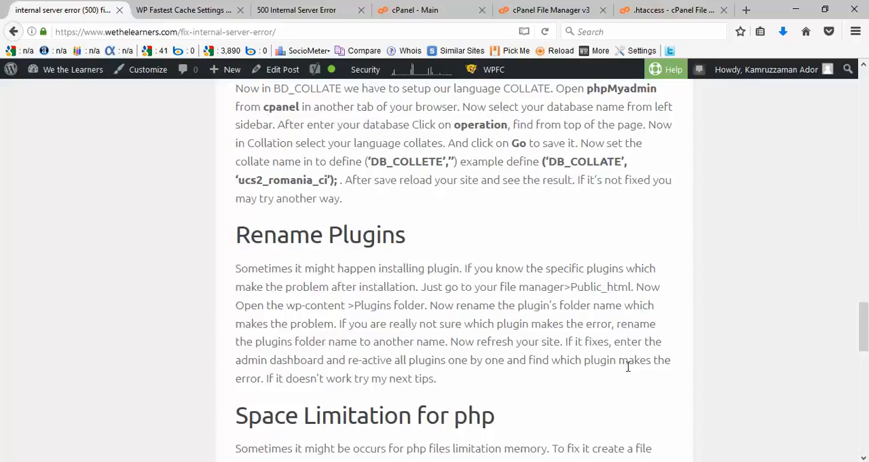
scroll(628, 367, up, 20)
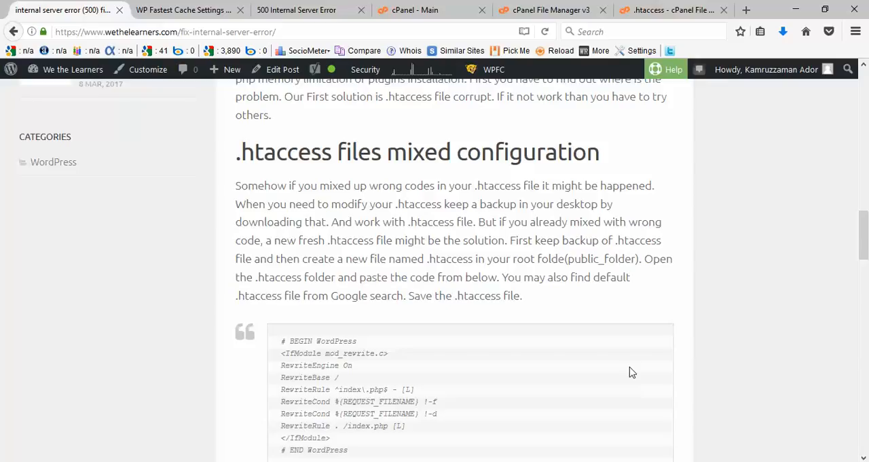
scroll(630, 372, up, 1)
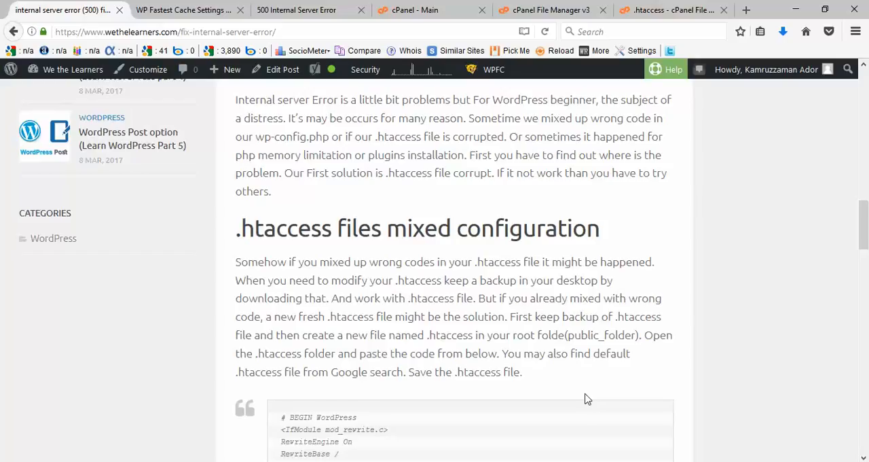
Step: Go from the article to the site's cPanel File Manager and open the public_html folder
click(452, 8)
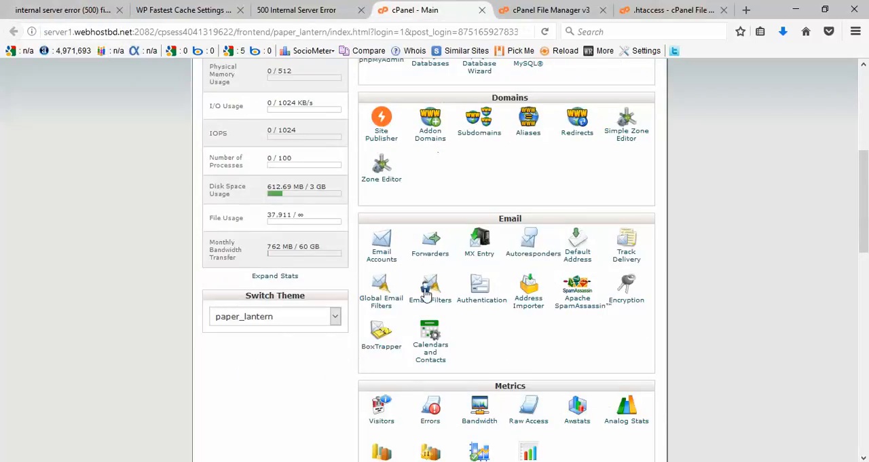
scroll(427, 290, up, 5)
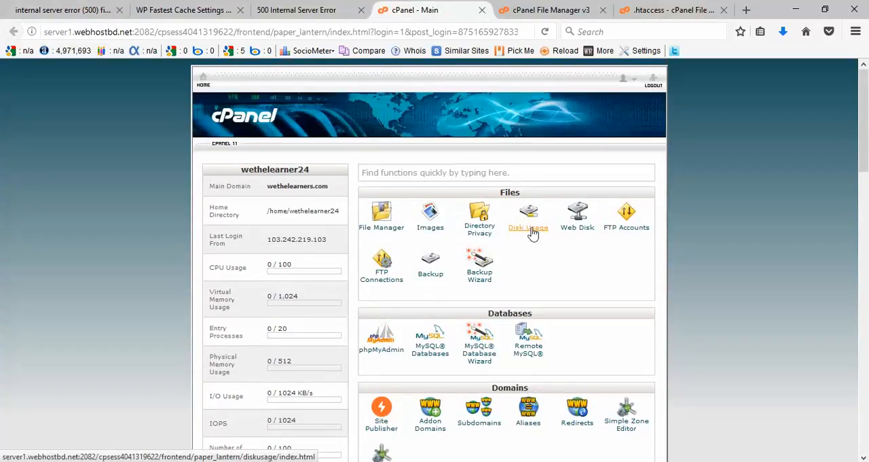
scroll(533, 233, down, 2)
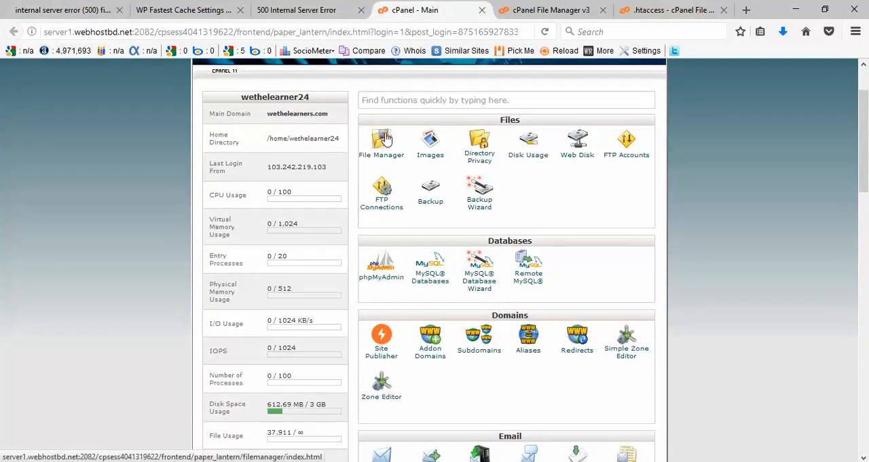
click(555, 8)
scroll(170, 357, down, 3)
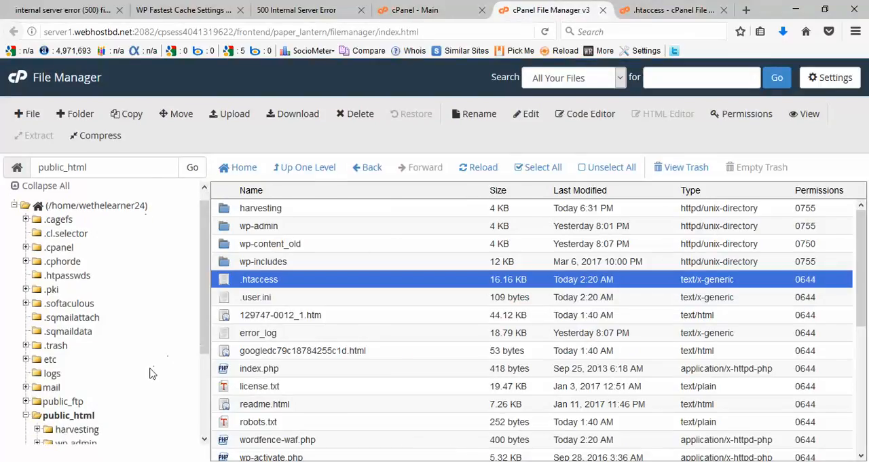
click(46, 355)
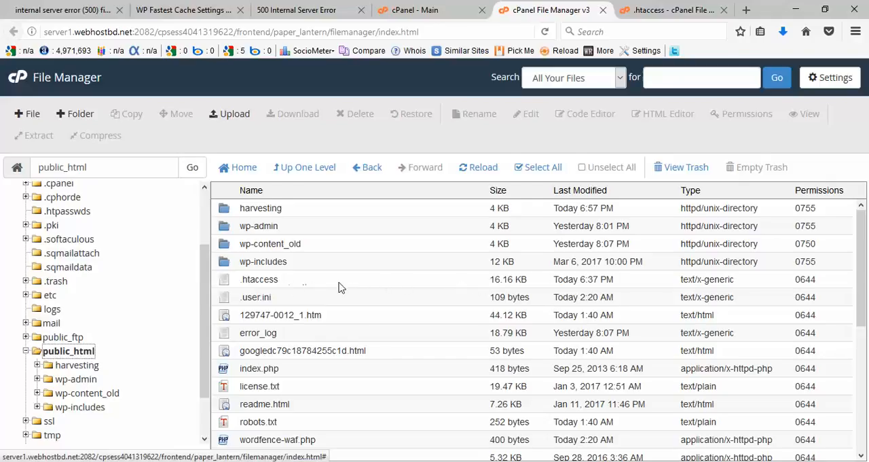
Step: Check that Show Hidden Files (dotfiles) is enabled in the File Manager preferences and save them
click(503, 282)
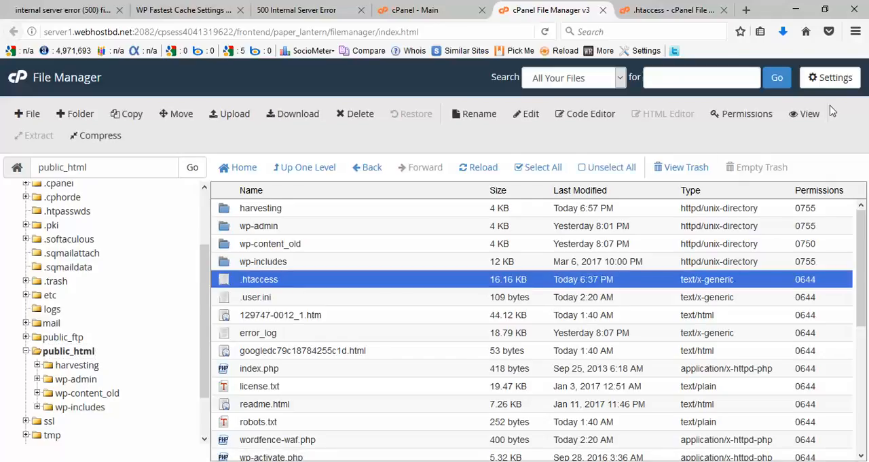
click(835, 78)
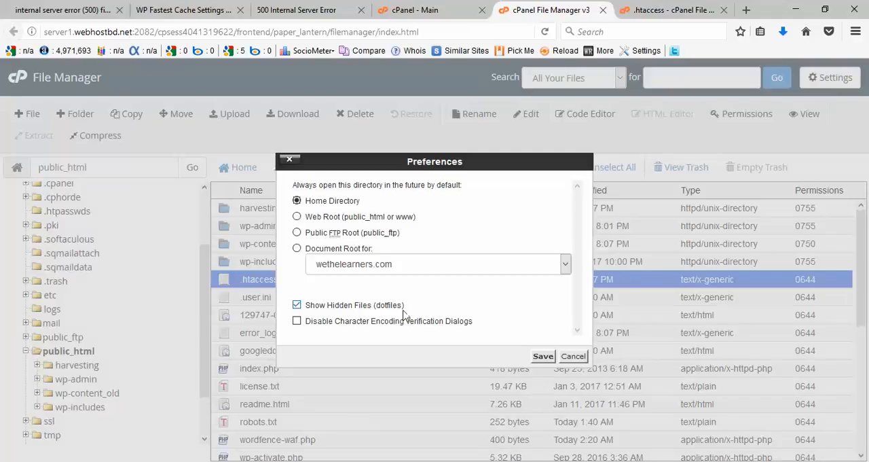
click(544, 361)
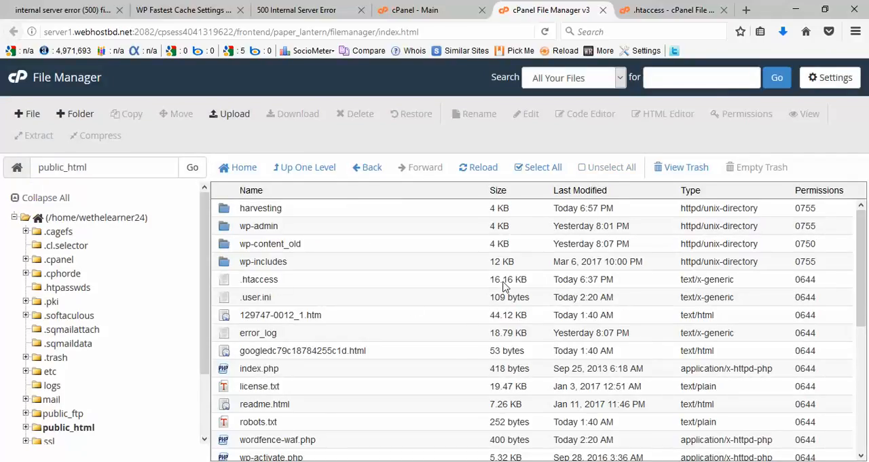
Step: Open the .htaccess file from public_html in the code editor, accepting the character encoding prompt
click(629, 282)
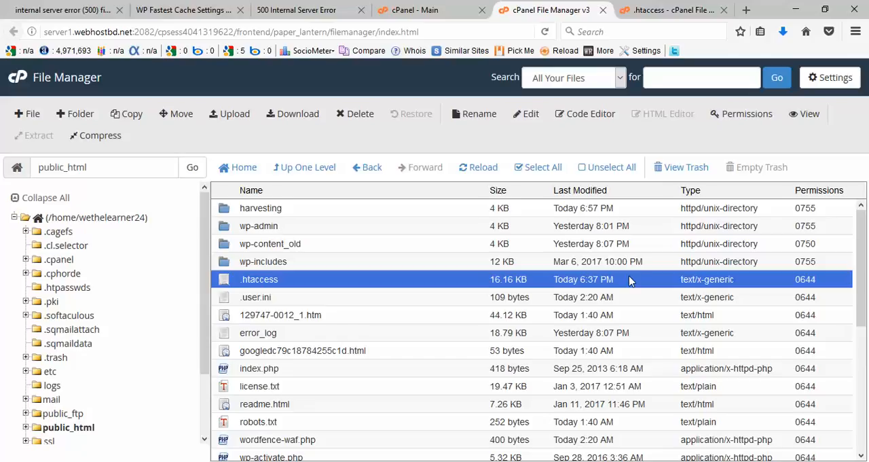
right_click(641, 281)
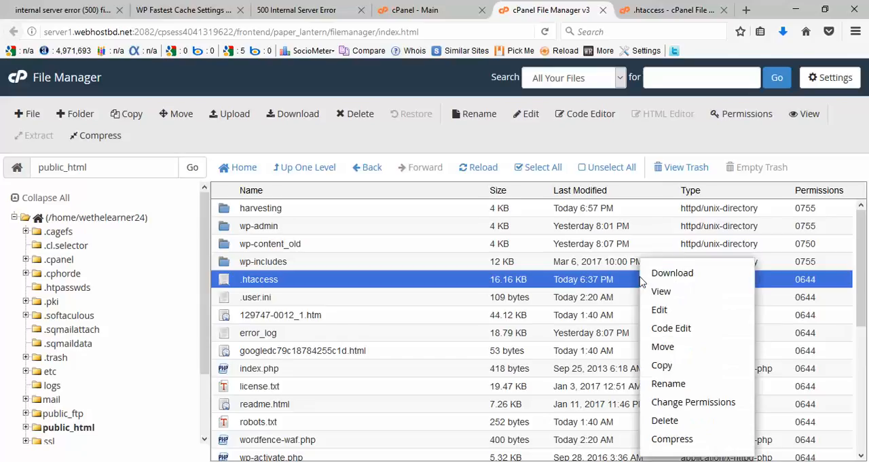
click(701, 330)
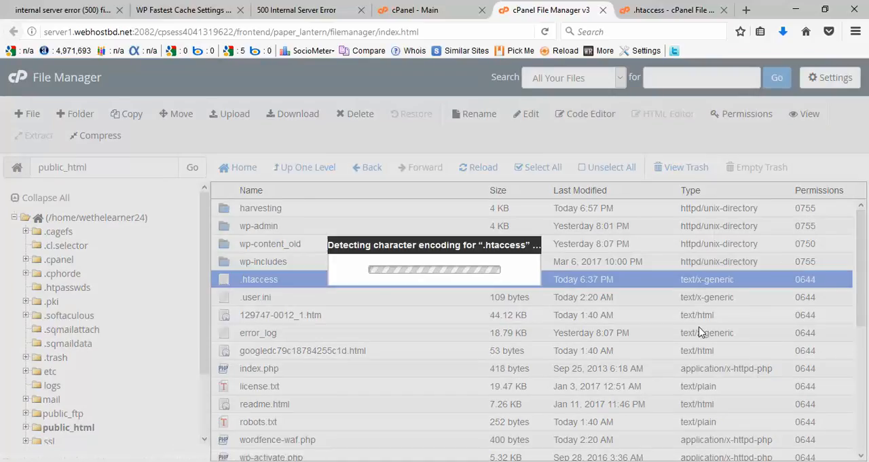
click(682, 358)
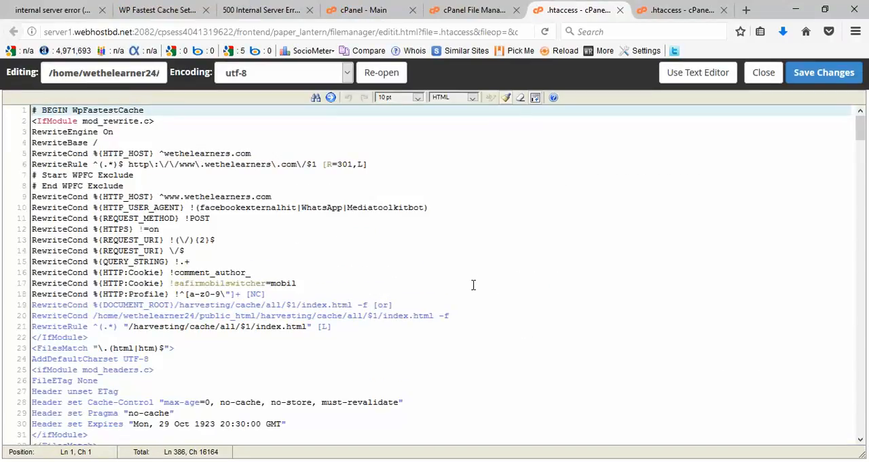
Step: Insert a new first line of random apostrophes, semicolons and backslashes above "# BEGIN WpFastestCache" in the .htaccess file
scroll(473, 286, down, 8)
drag(864, 158, 837, 131)
key(Return)
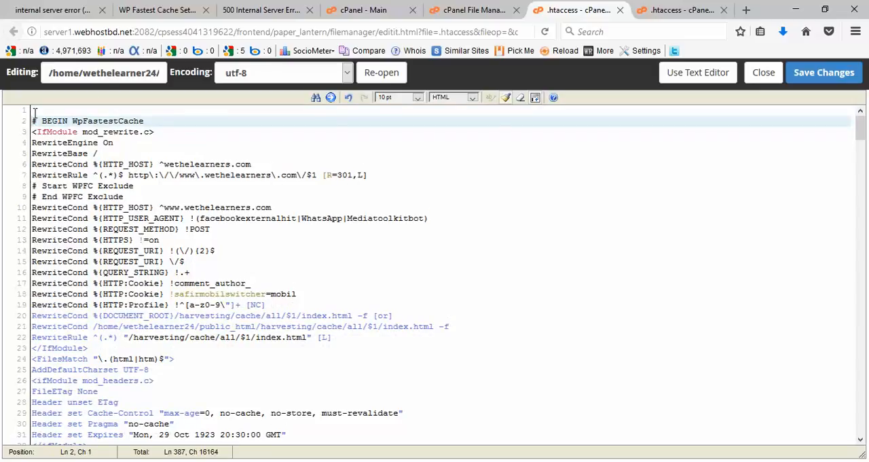
click(34, 113)
text('';''\;';';\;')
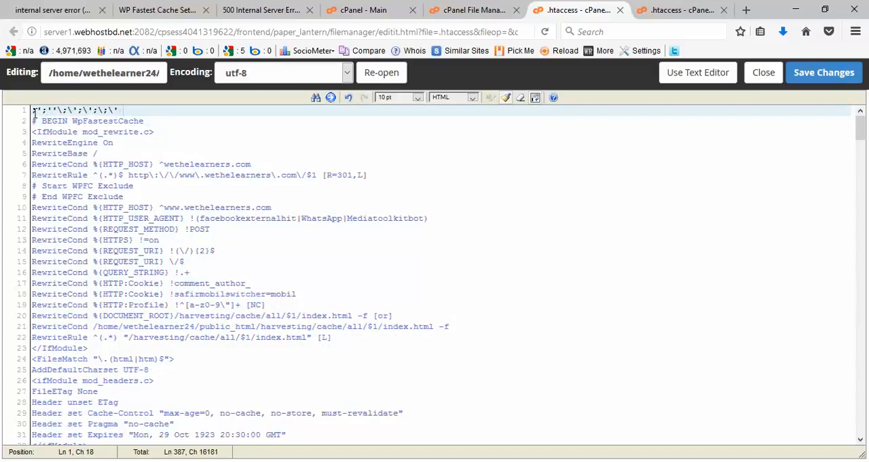
text(;'/';]])
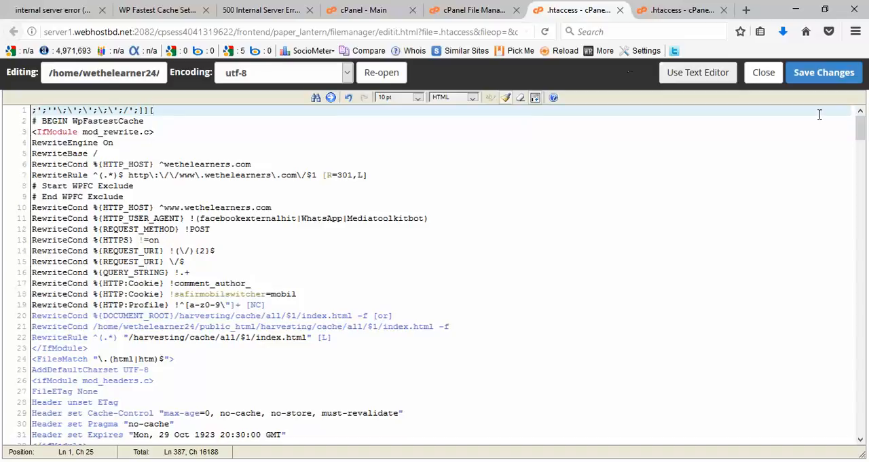
Step: Add more random characters to the first line of .htaccess, save the file, and reload the internal server error article
click(821, 72)
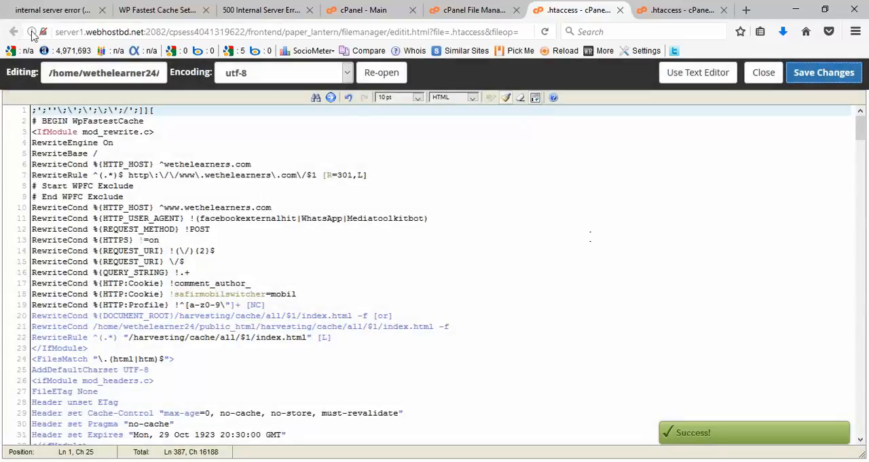
click(42, 9)
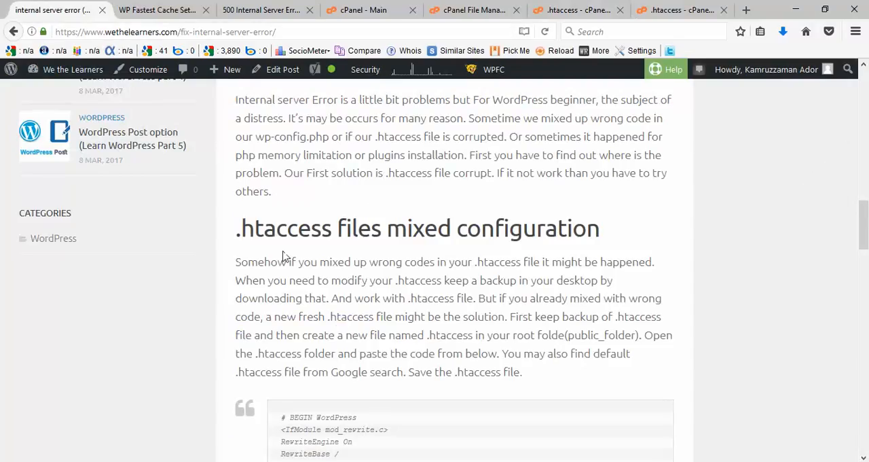
scroll(366, 103, up, 3)
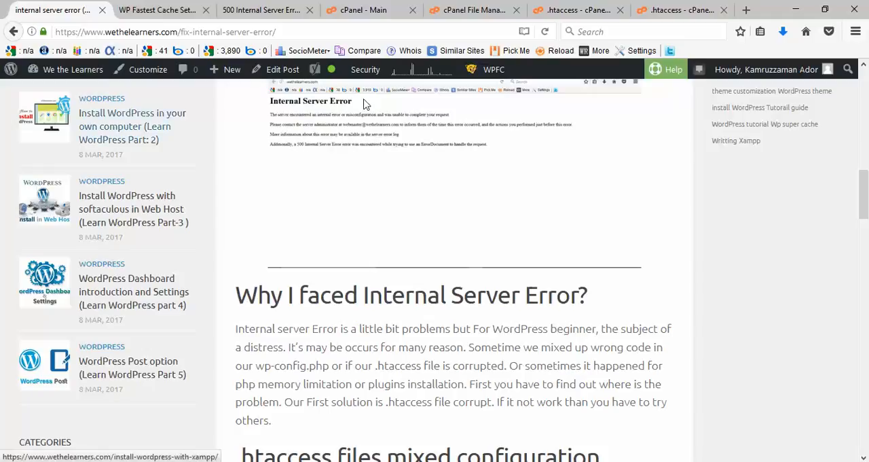
click(545, 31)
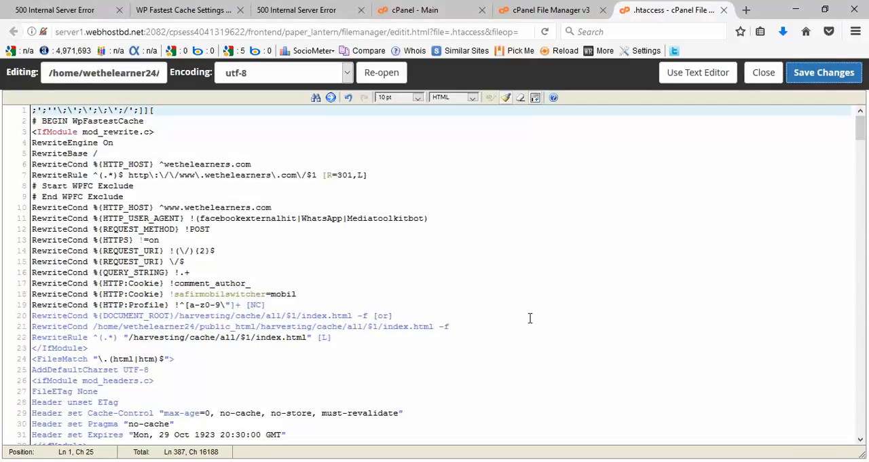
Step: Delete the whole line of random characters above "# BEGIN WpFastestCache" and save the .htaccess file
click(168, 110)
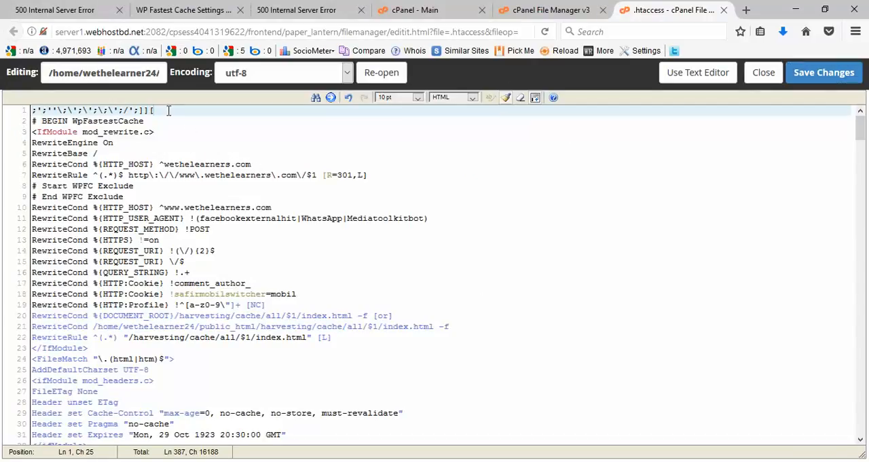
drag(168, 110, 25, 112)
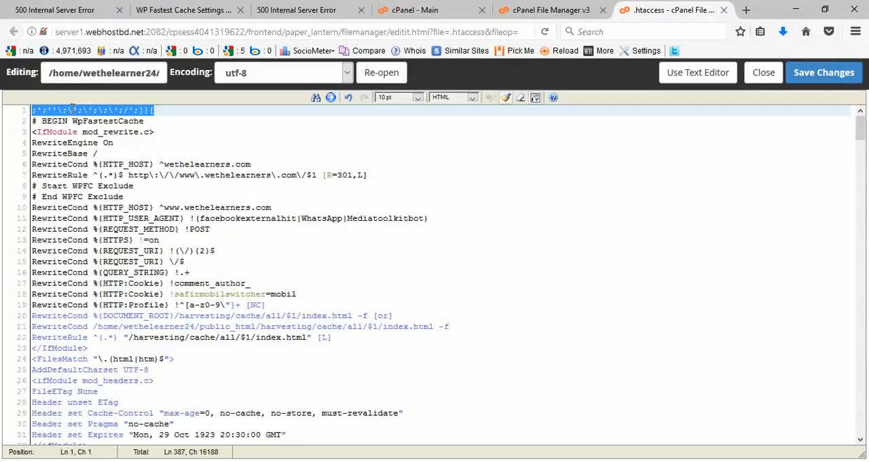
key(Delete)
key(Down)
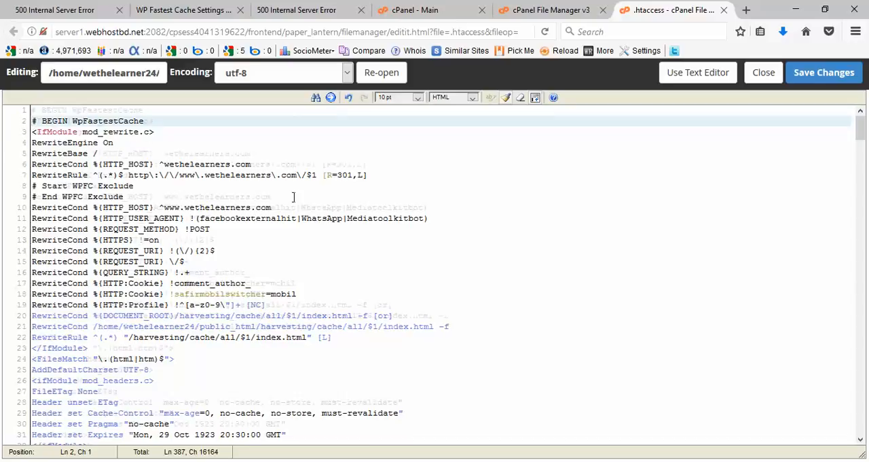
key(BackSpace)
click(824, 72)
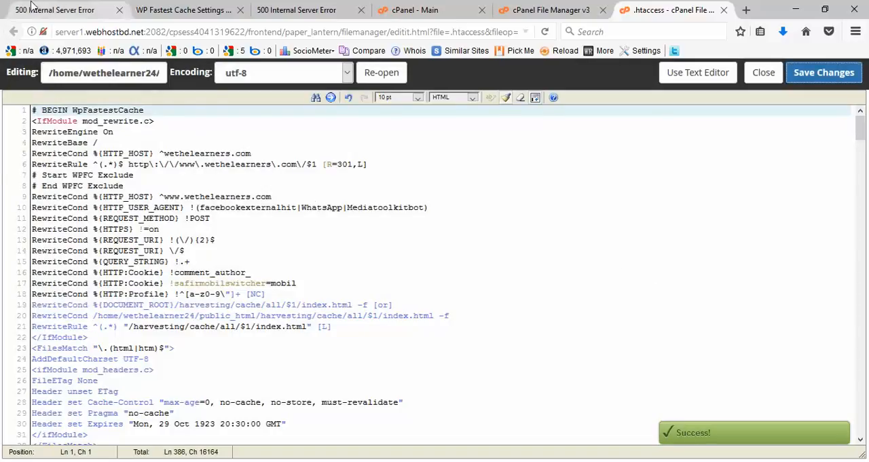
Step: Reload the internal server error article to check the site, and look through the .htaccess code in the editor
click(41, 8)
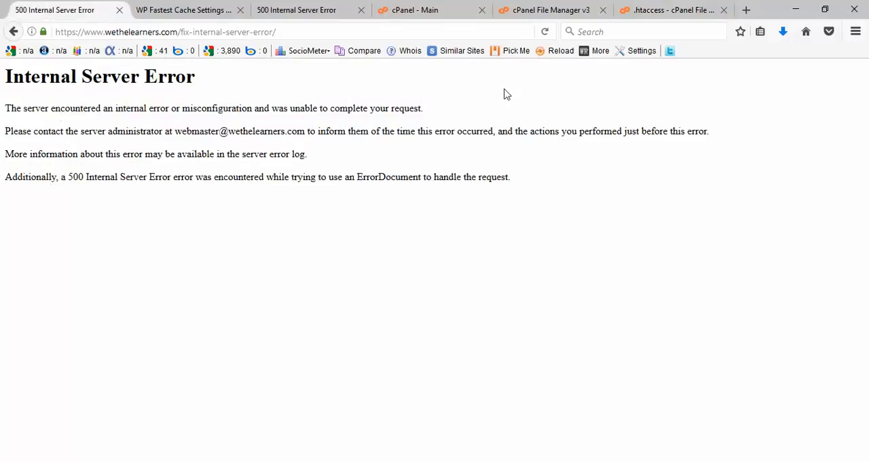
click(545, 32)
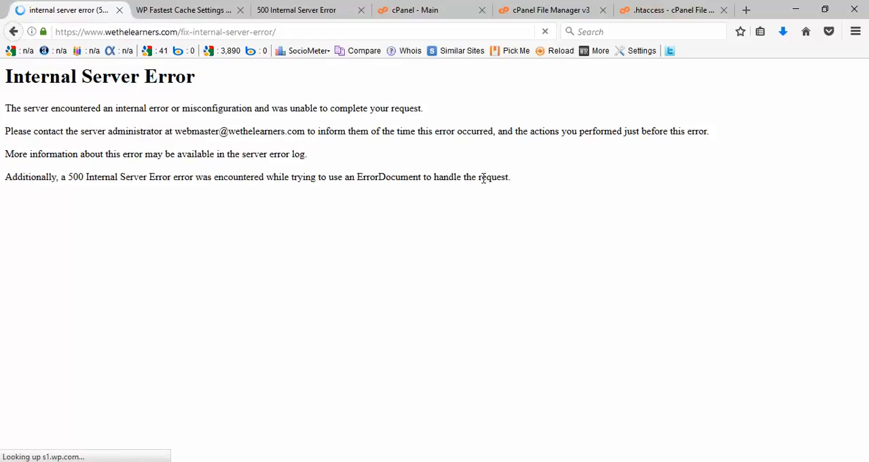
scroll(592, 346, down, 3)
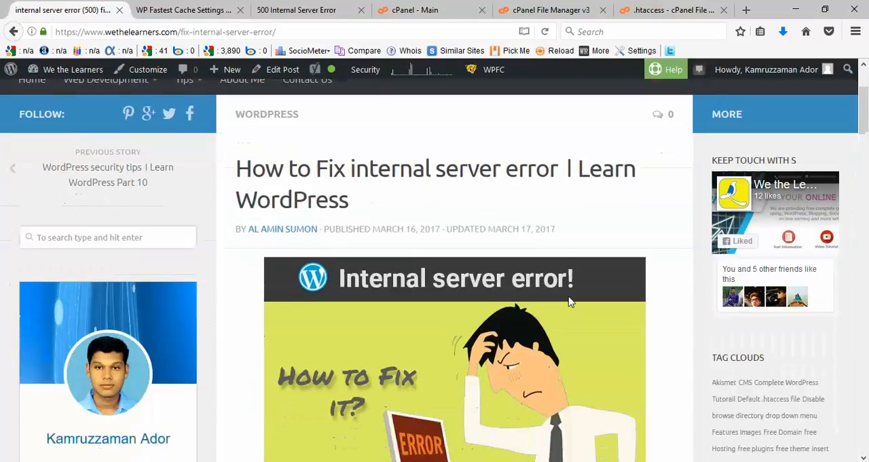
scroll(592, 346, down, 3)
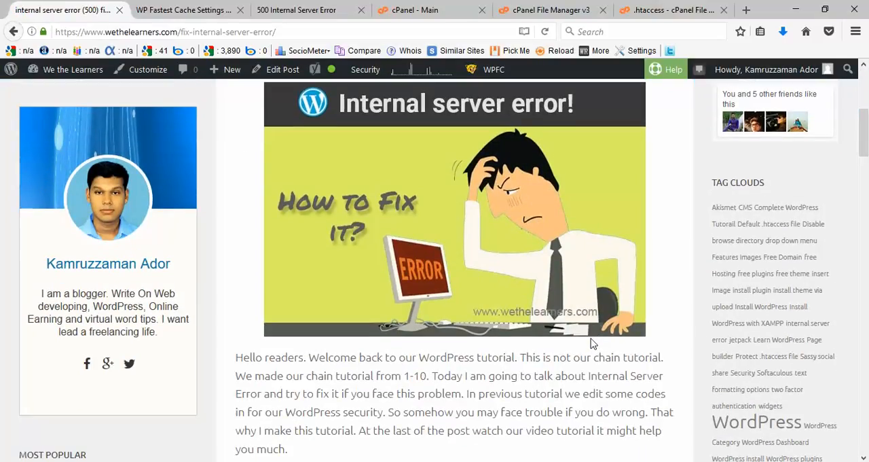
click(672, 10)
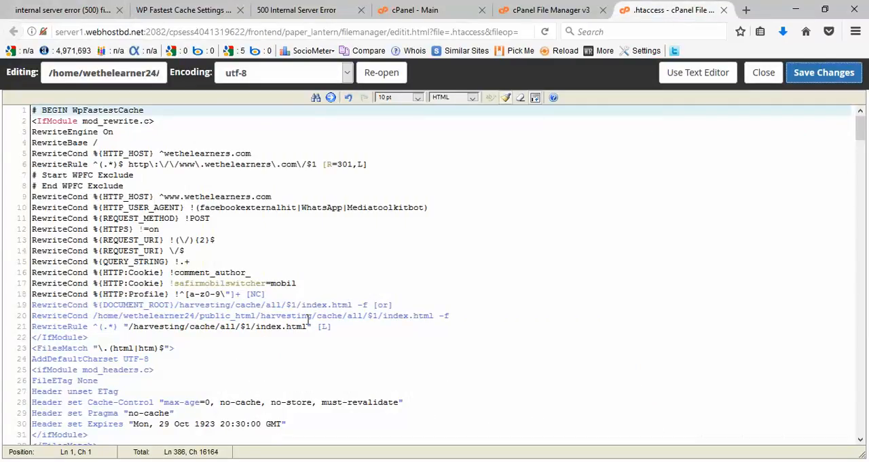
scroll(309, 331, down, 10)
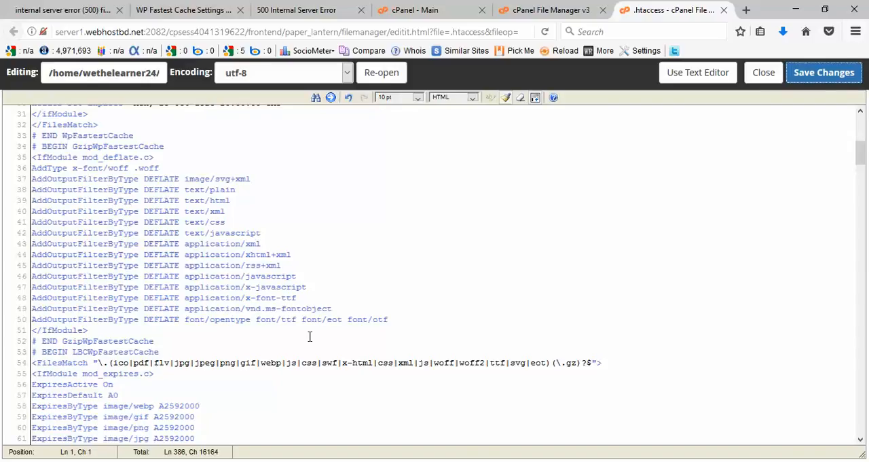
Step: Download the .htaccess file from public_html in the File Manager as a backup, choosing Save File
key(ctrl+Page_Up)
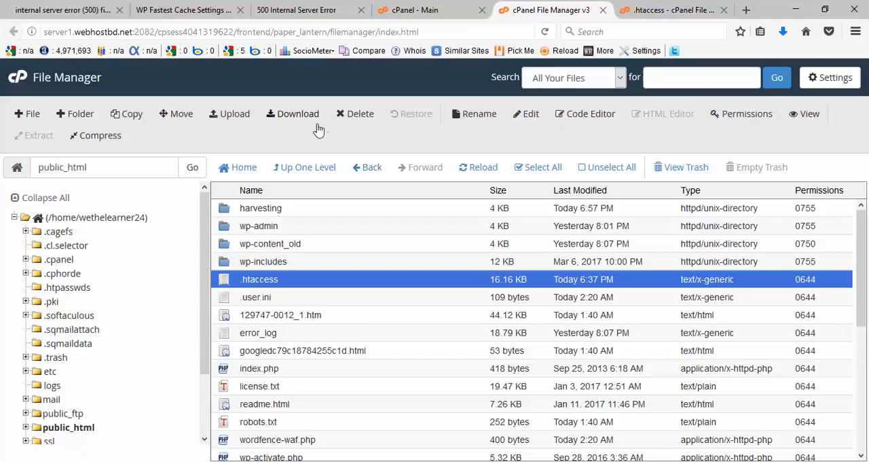
right_click(461, 285)
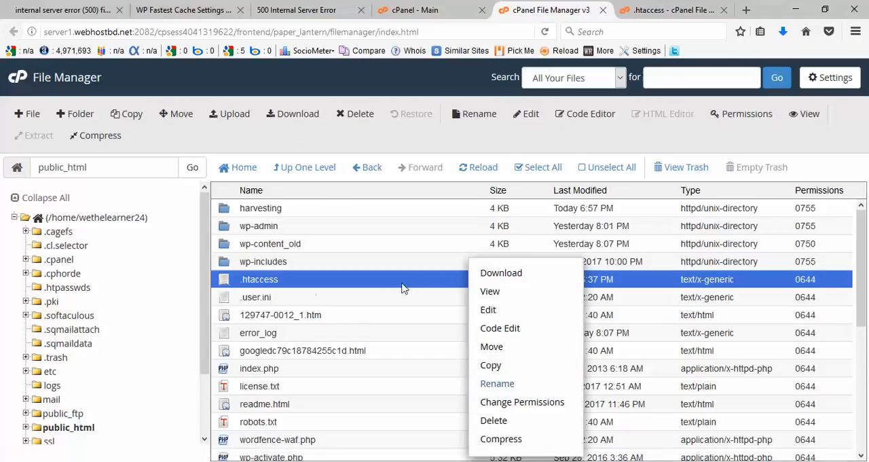
click(298, 115)
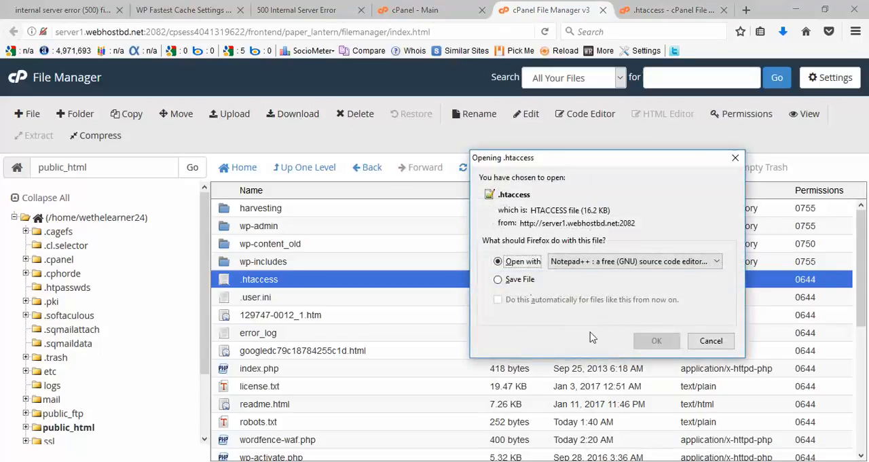
click(498, 279)
click(660, 342)
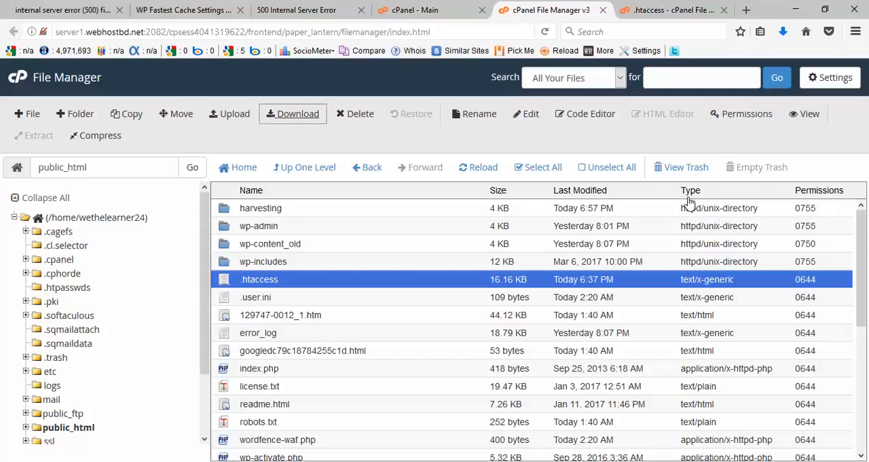
Step: Rename the .htaccess file in public_html as .htaccess_old
right_click(560, 283)
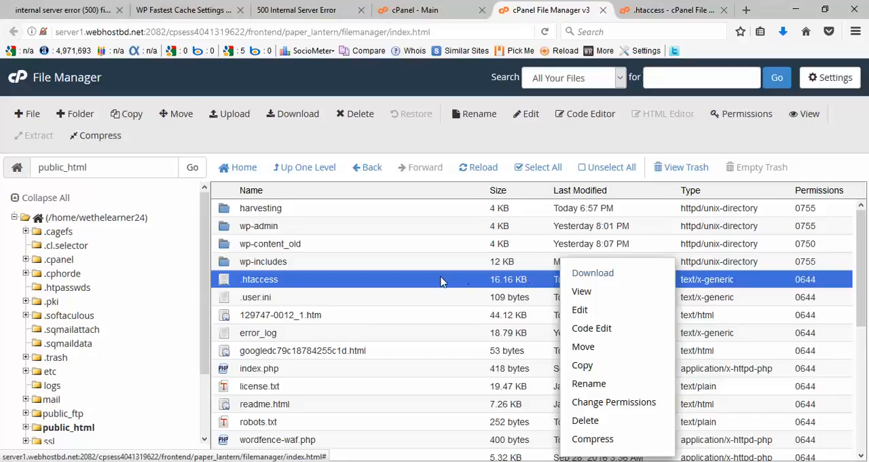
click(652, 383)
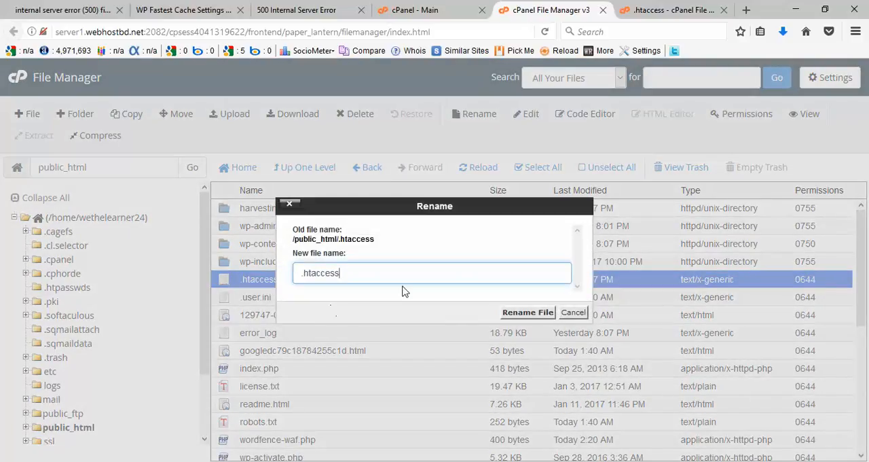
text(_old)
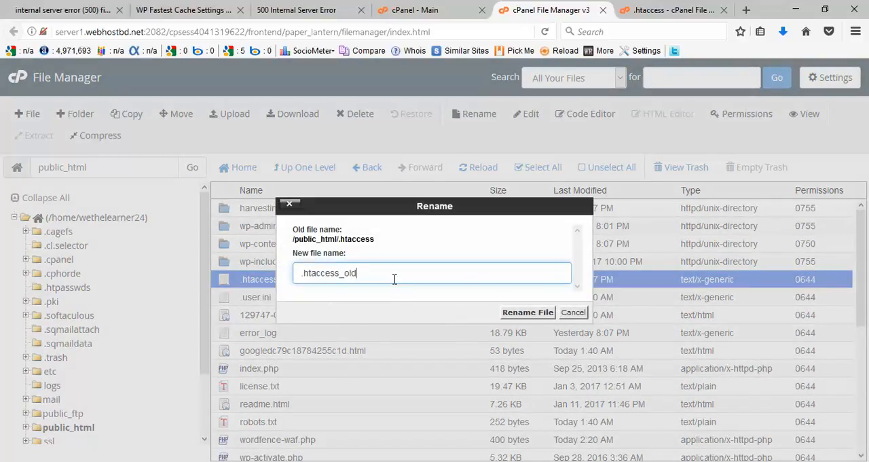
click(509, 316)
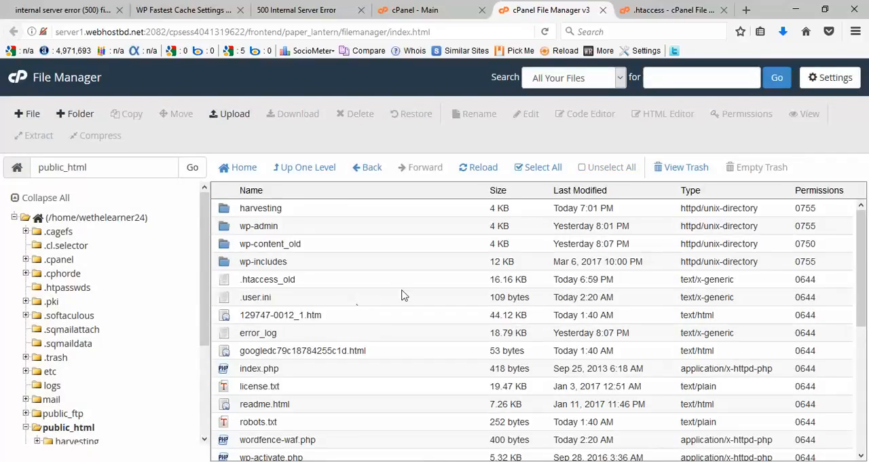
right_click(548, 279)
click(402, 282)
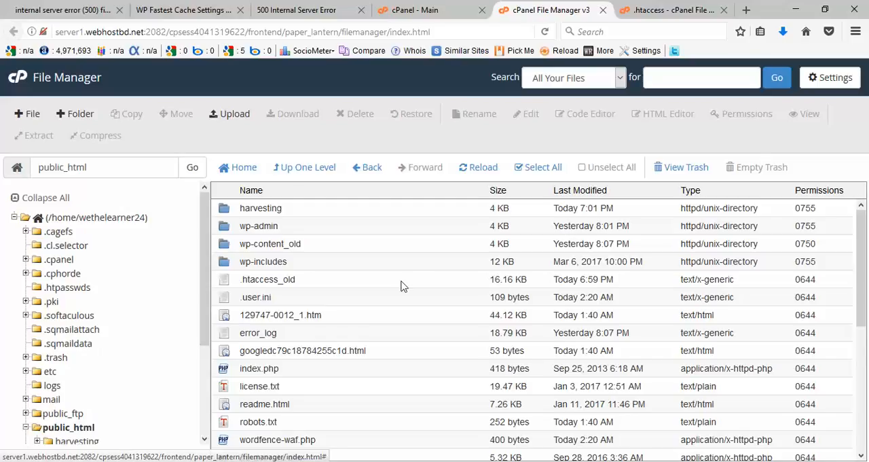
Step: Create a new file named .htaccess in /public_html
click(27, 113)
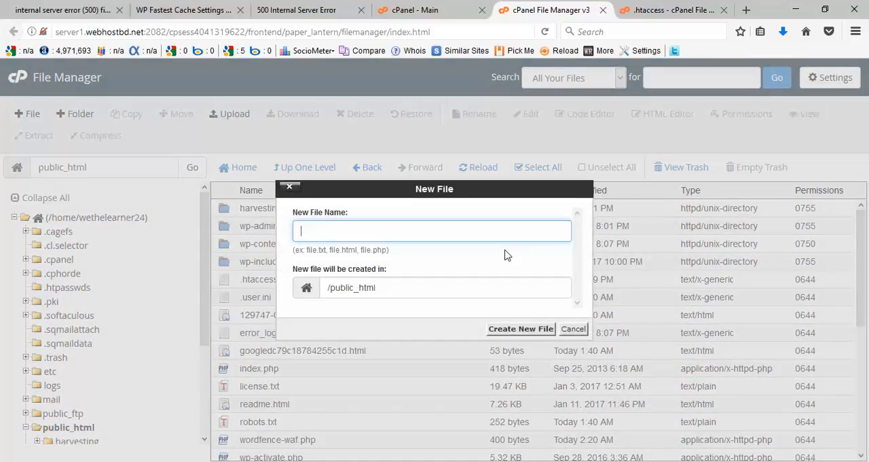
text(.htaccess)
click(520, 329)
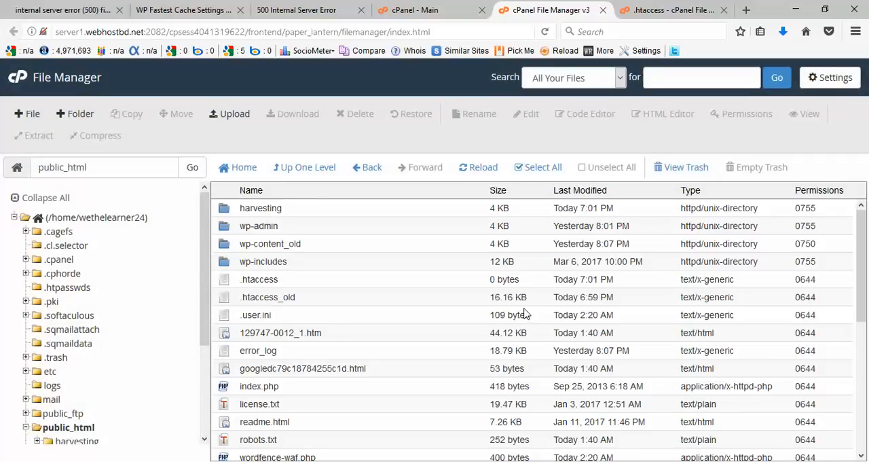
Step: Open the new empty .htaccess file in the code editor, accepting the character encoding prompt
click(592, 279)
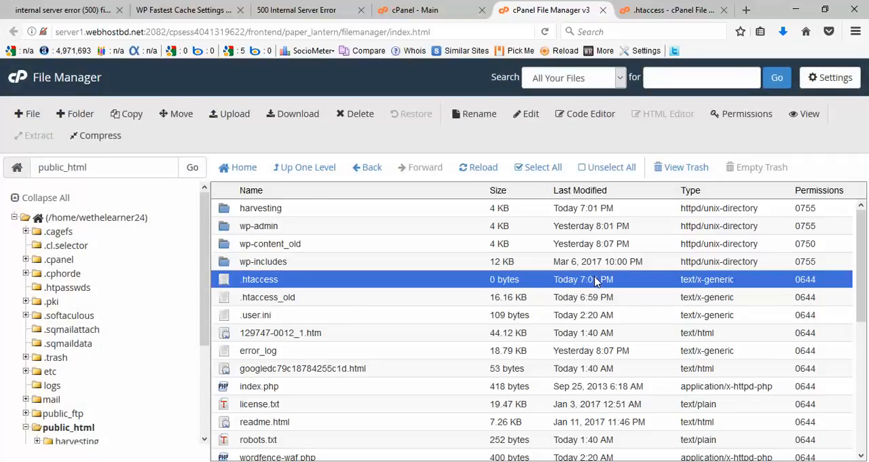
right_click(597, 281)
click(617, 328)
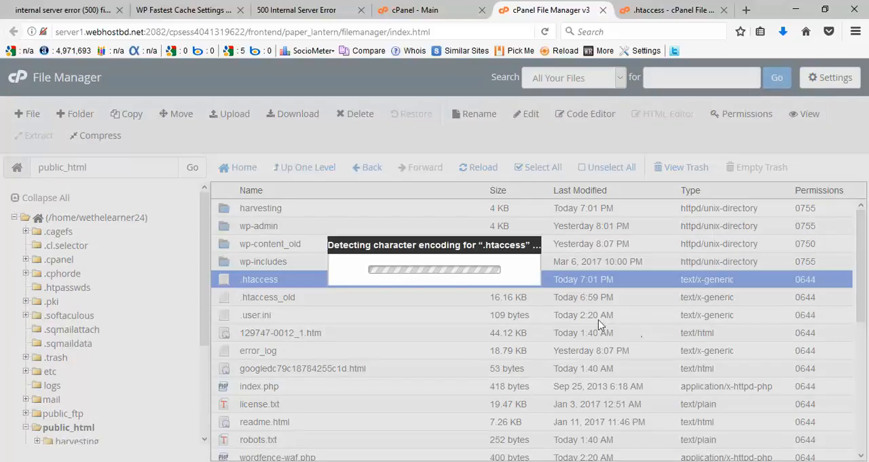
click(546, 359)
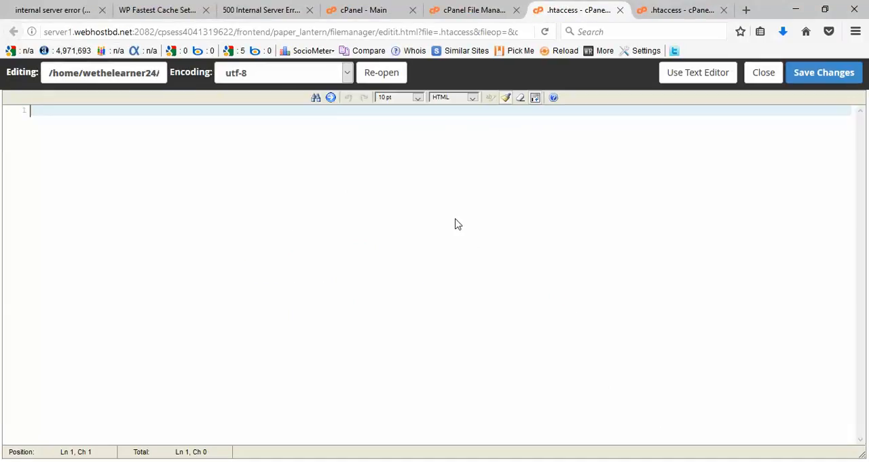
Step: Copy the default .htaccess code from "# BEGIN WordPress" through "# END WordPress" in the internal server error article
click(85, 10)
scroll(480, 348, down, 10)
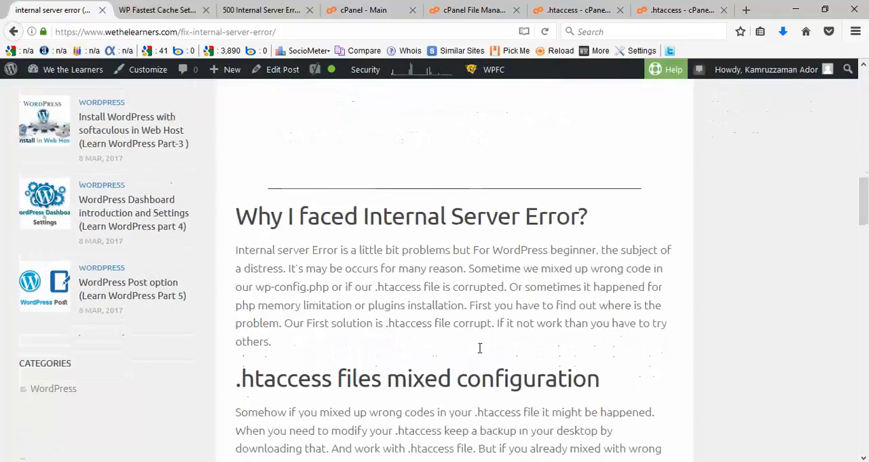
scroll(479, 348, down, 3)
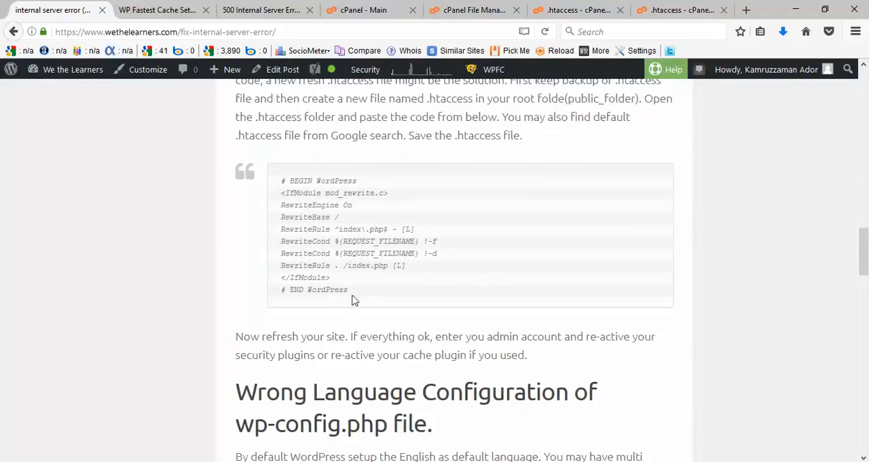
drag(358, 299, 285, 183)
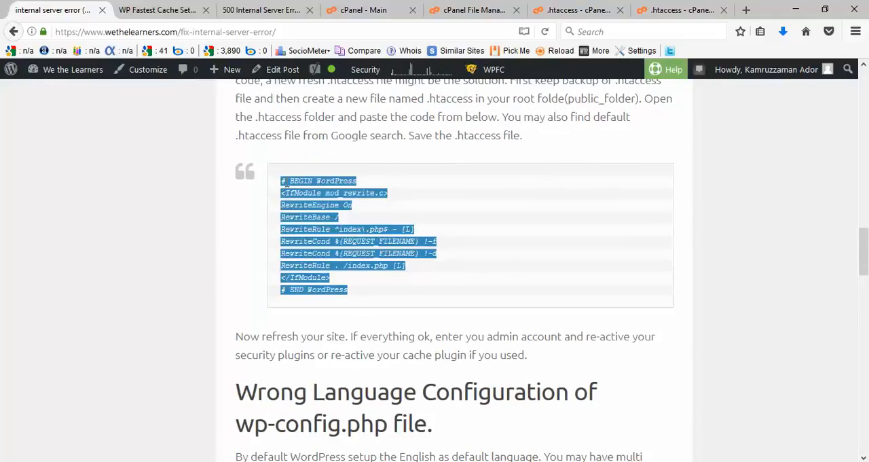
right_click(318, 182)
click(351, 191)
Step: Paste the copied default WordPress code into the empty .htaccess file in the code editor
click(681, 14)
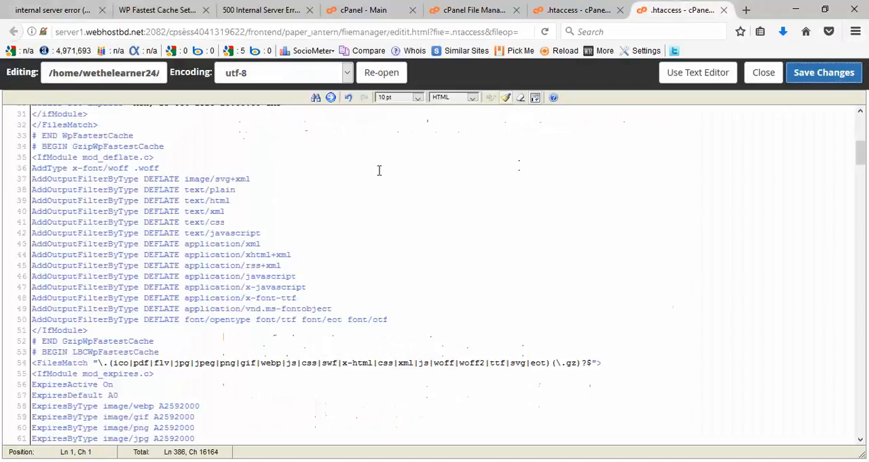
click(584, 8)
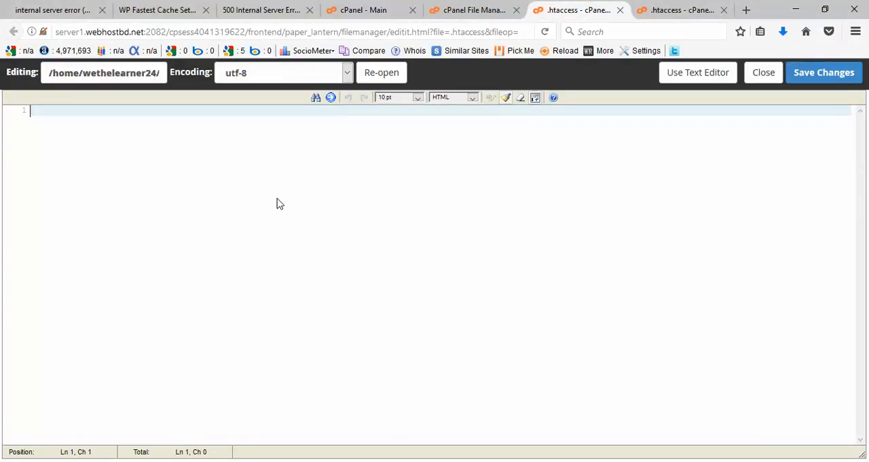
key(ctrl+v)
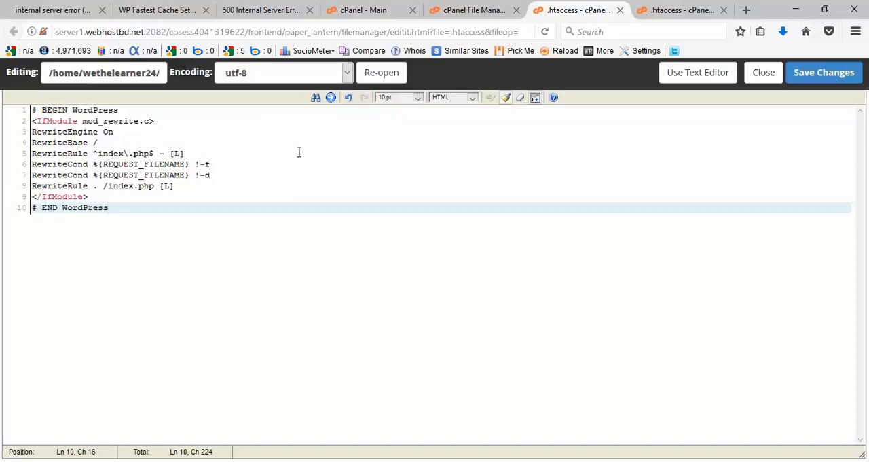
Step: Save the new .htaccess file and compare its code with the article's default code and the old .htaccess file
click(815, 80)
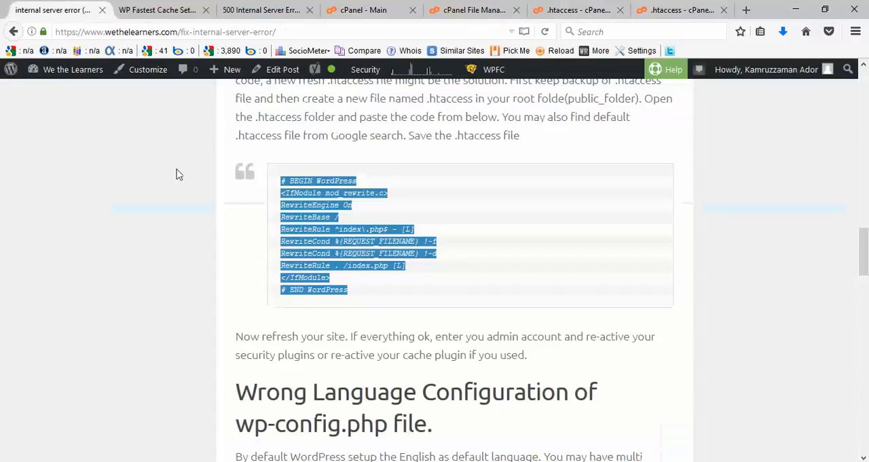
click(60, 10)
click(682, 9)
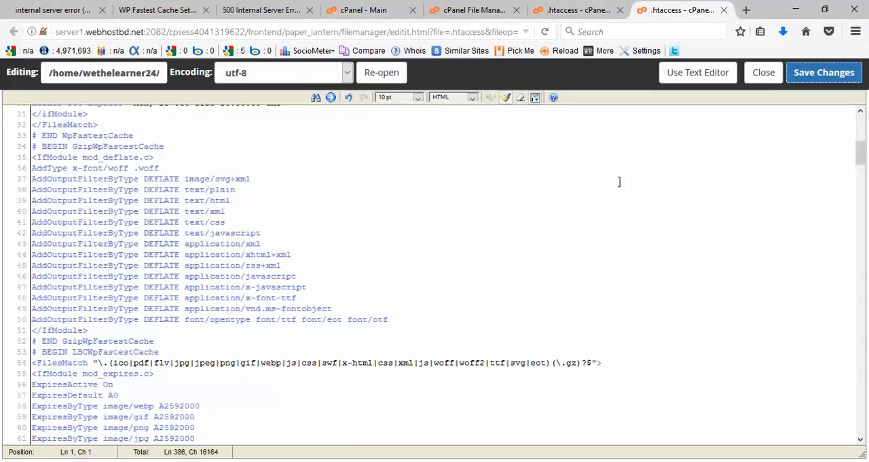
click(581, 9)
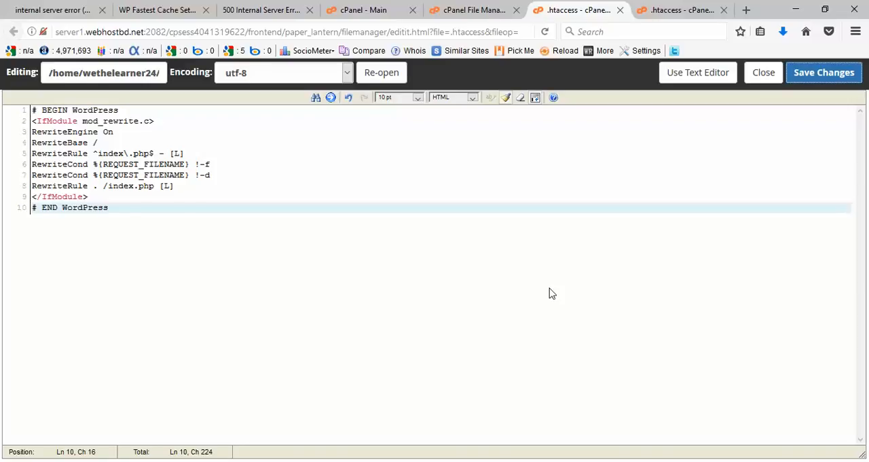
click(262, 10)
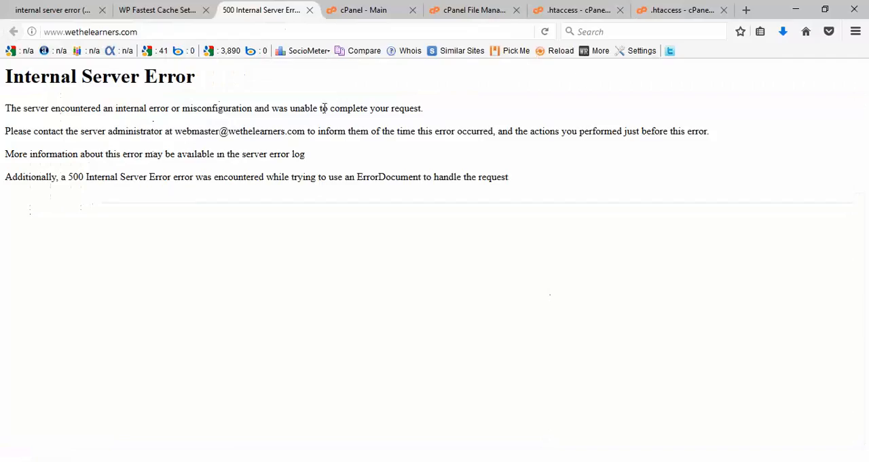
click(548, 32)
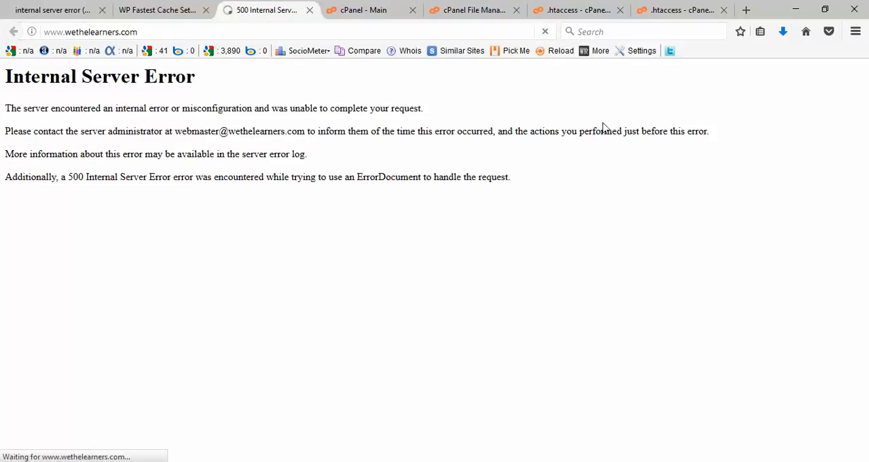
scroll(553, 330, down, 2)
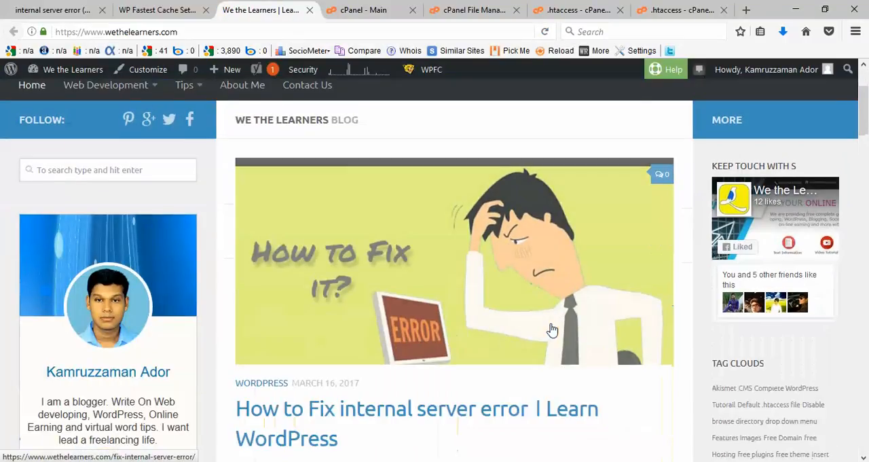
scroll(713, 401, down, 1)
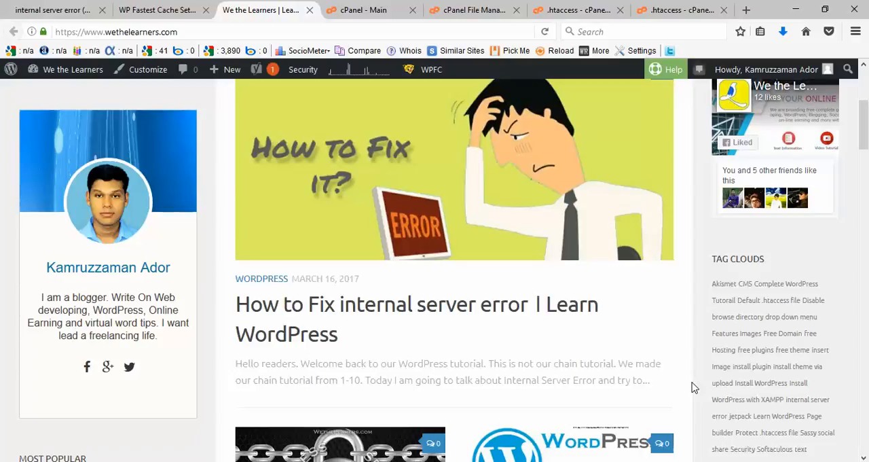
scroll(694, 387, down, 2)
scroll(694, 387, up, 4)
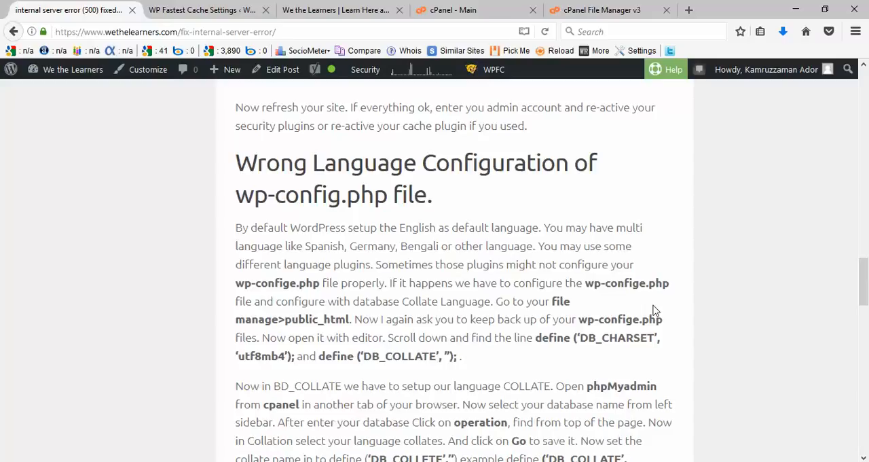
Step: Read the article's wp-config.php language section and open wp-config.php from public_html in the code editor, accepting the encoding prompt
scroll(604, 387, down, 3)
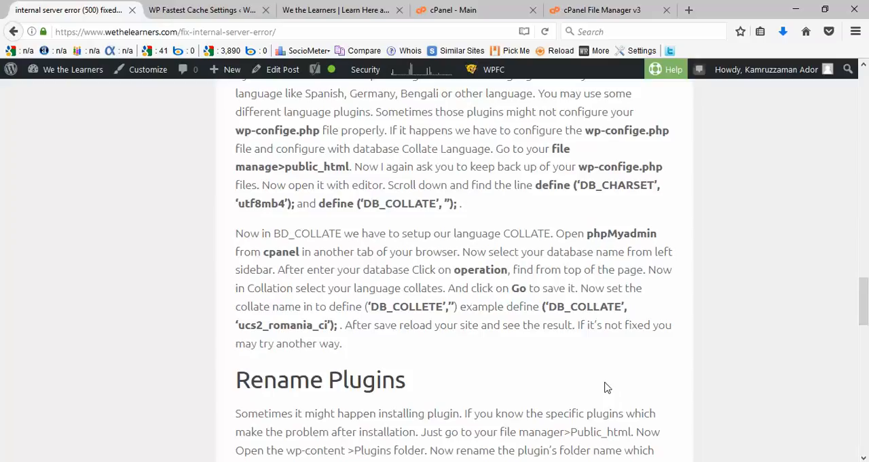
key(ctrl+shift+Tab)
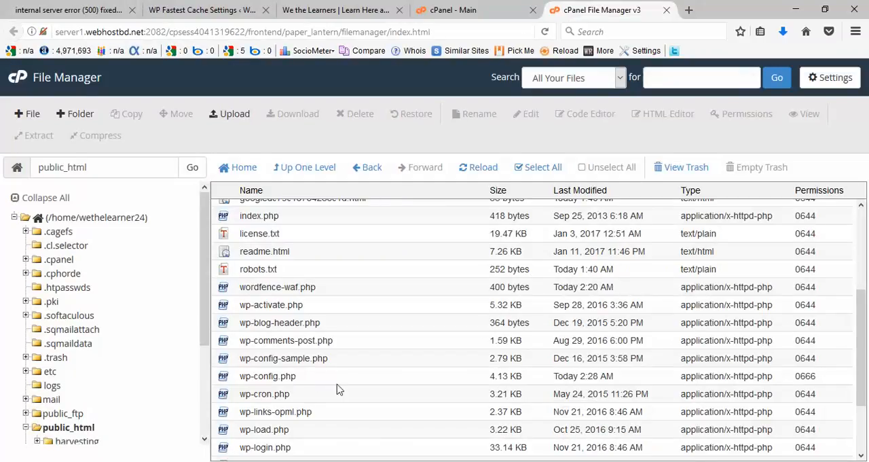
click(607, 382)
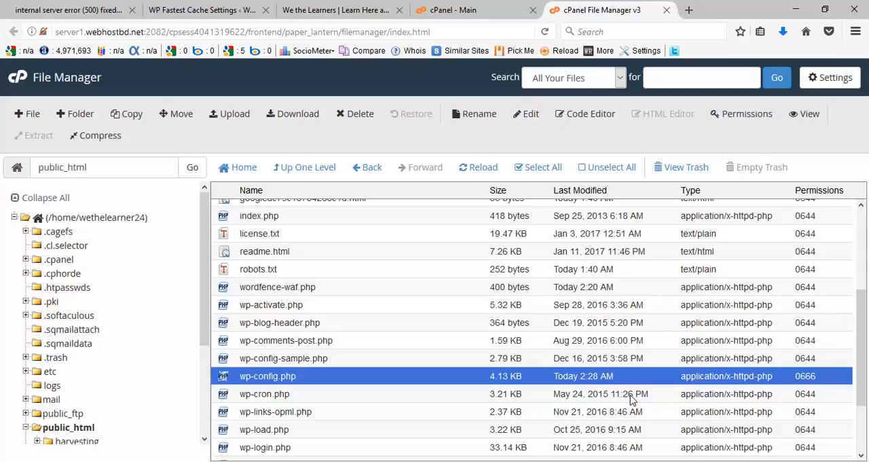
right_click(655, 379)
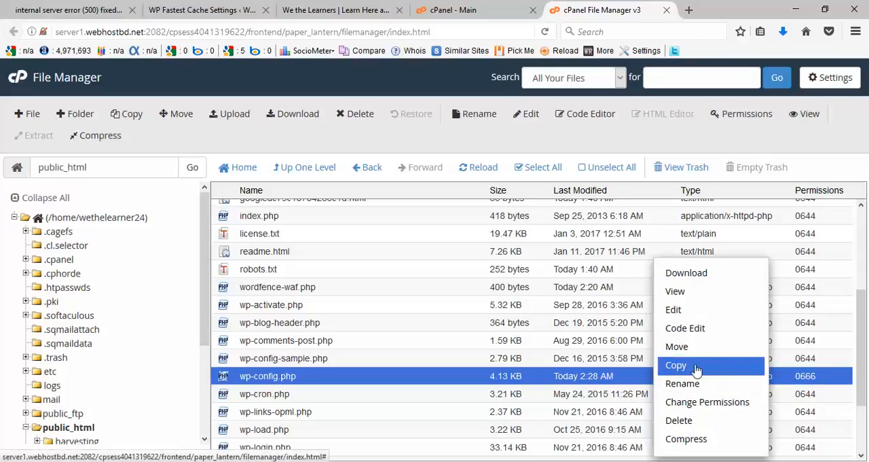
click(703, 328)
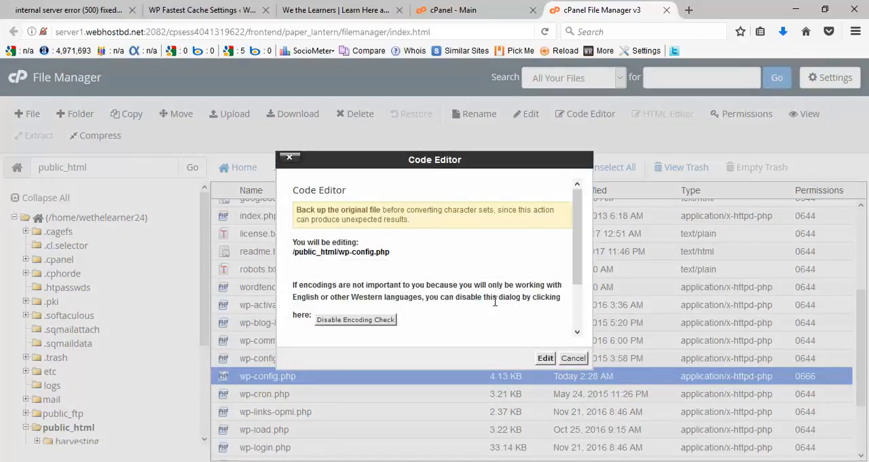
click(545, 359)
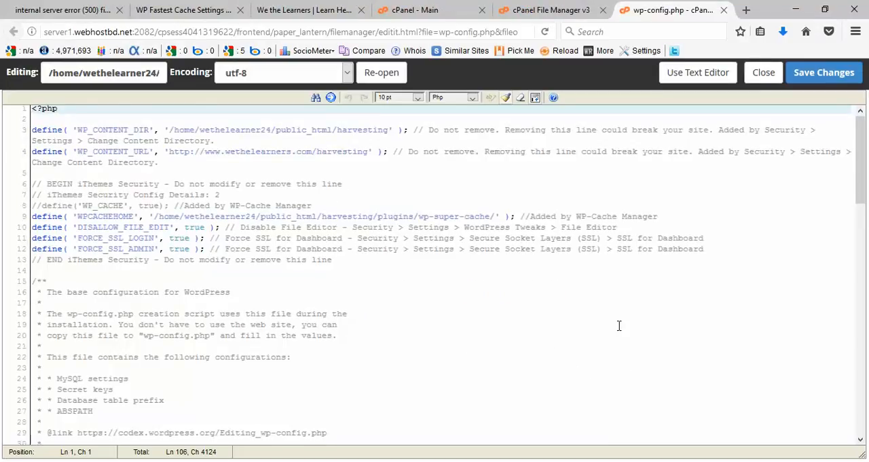
Step: Find the DB_CHARSET definition in wp-config.php and examine its character set value
scroll(619, 325, down, 2)
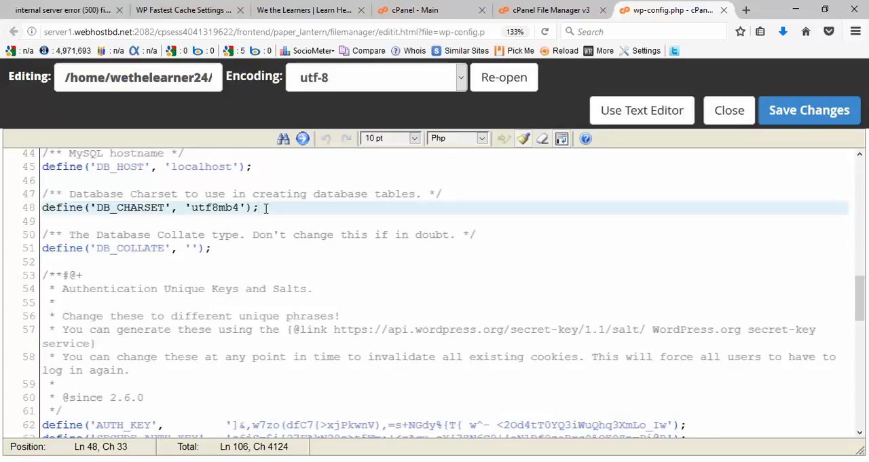
drag(261, 208, 25, 196)
click(108, 214)
click(284, 209)
drag(190, 211, 211, 212)
click(218, 212)
key(Right)
key(Right)
key(Right)
key(Right)
key(Right)
key(Right)
Step: Examine the DB_COLLATE definition in wp-config.php and place the cursor at its value
click(109, 252)
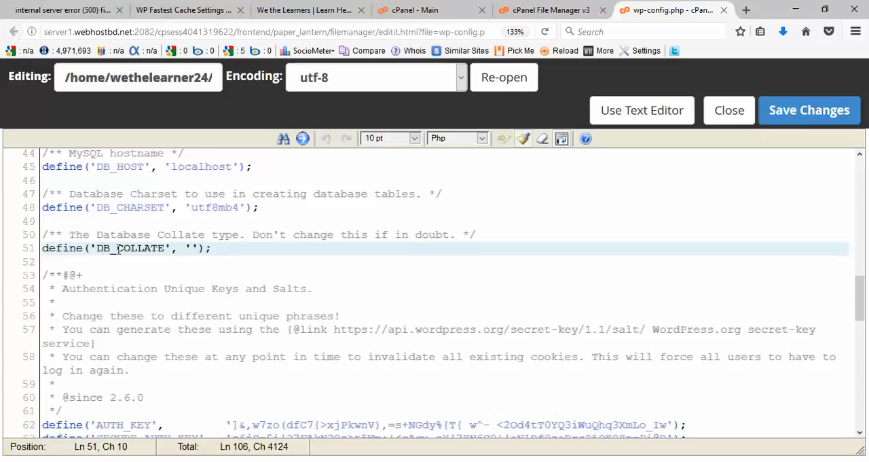
click(216, 250)
click(192, 249)
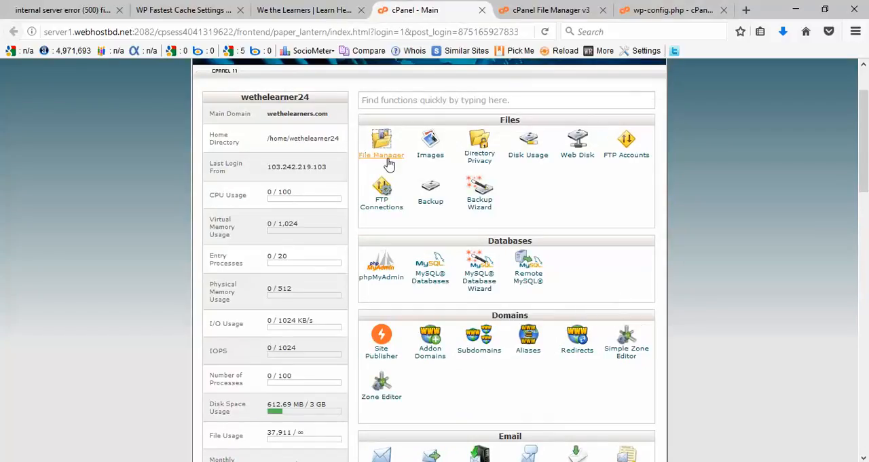
Step: Switch to phpMyAdmin and open the operations page of the wlearners database
click(384, 283)
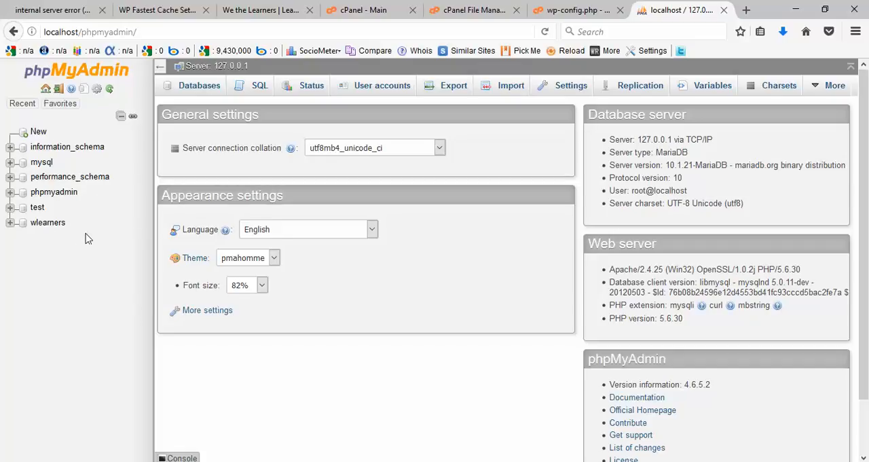
click(47, 224)
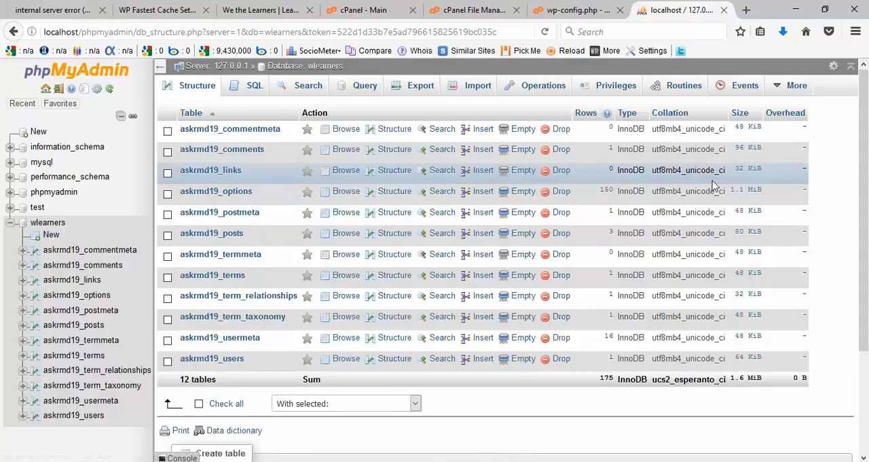
click(534, 95)
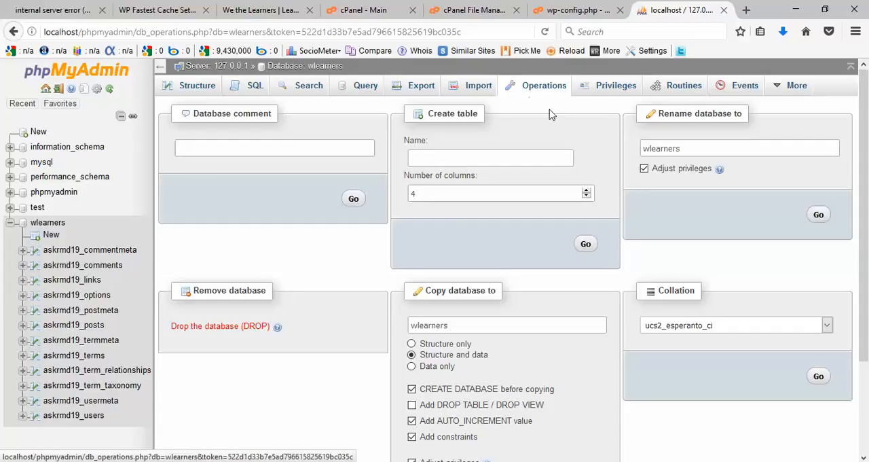
Step: Set the wlearners database's collation to utf8mb4_spanish_ci and apply it
scroll(757, 234, down, 2)
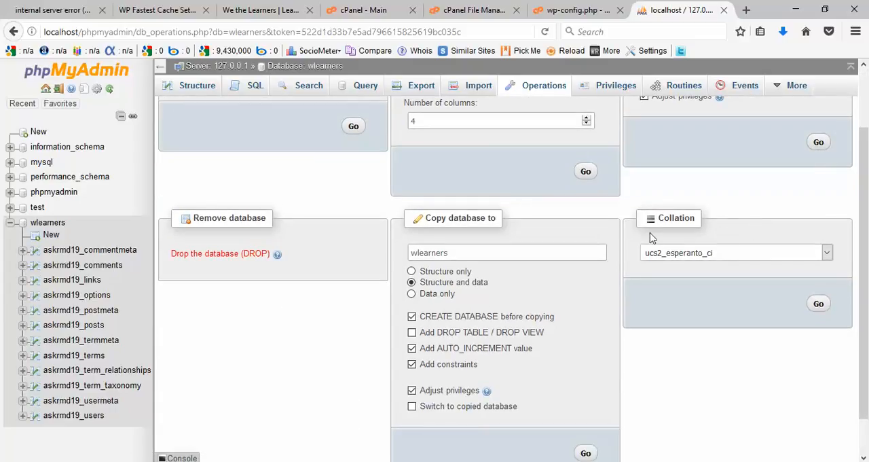
click(827, 254)
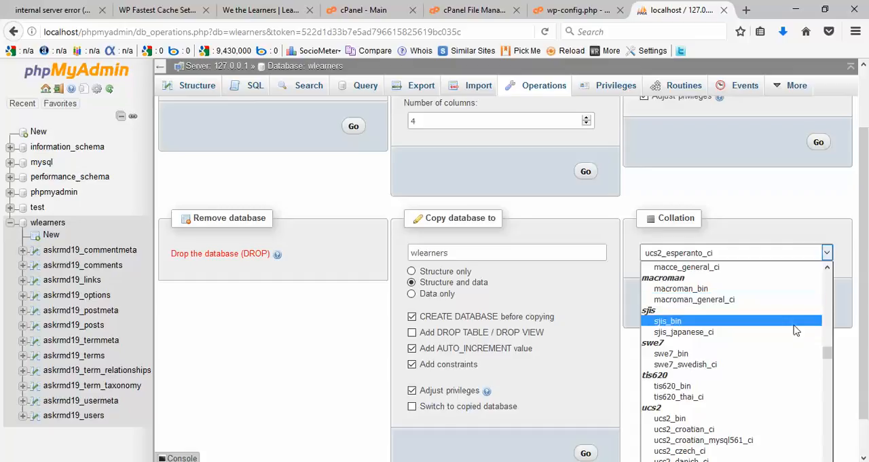
scroll(781, 330, down, 3)
scroll(796, 330, down, 4)
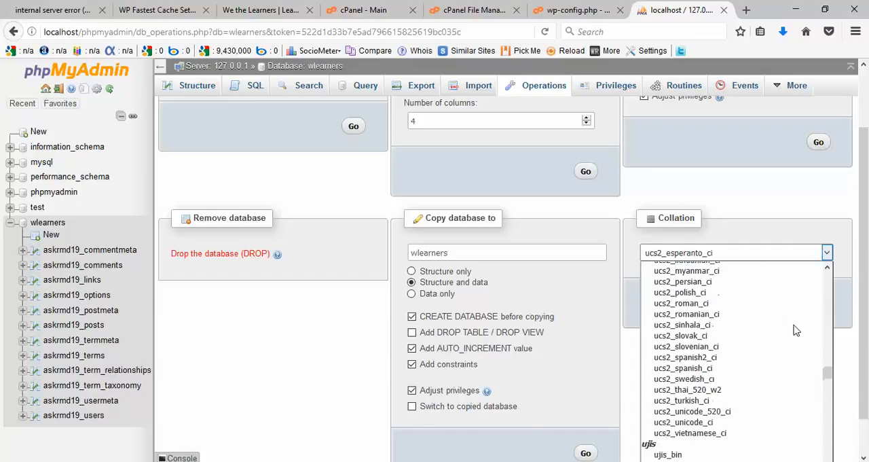
scroll(797, 330, up, 15)
scroll(796, 330, up, 10)
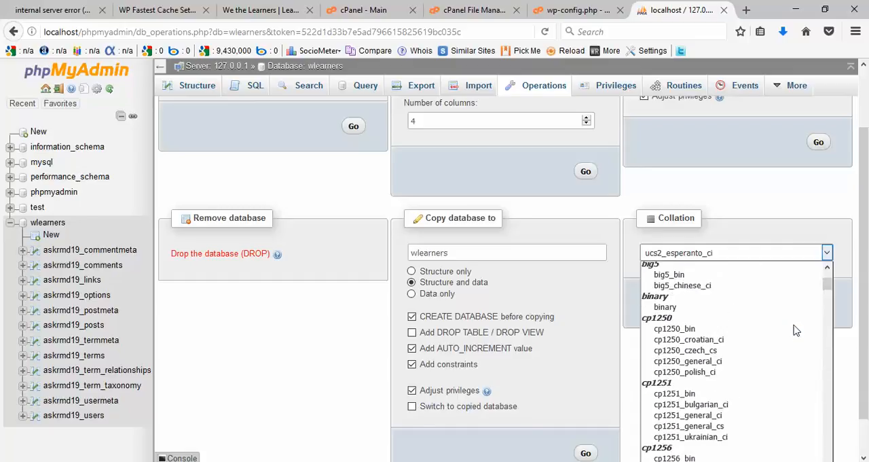
scroll(796, 330, down, 4)
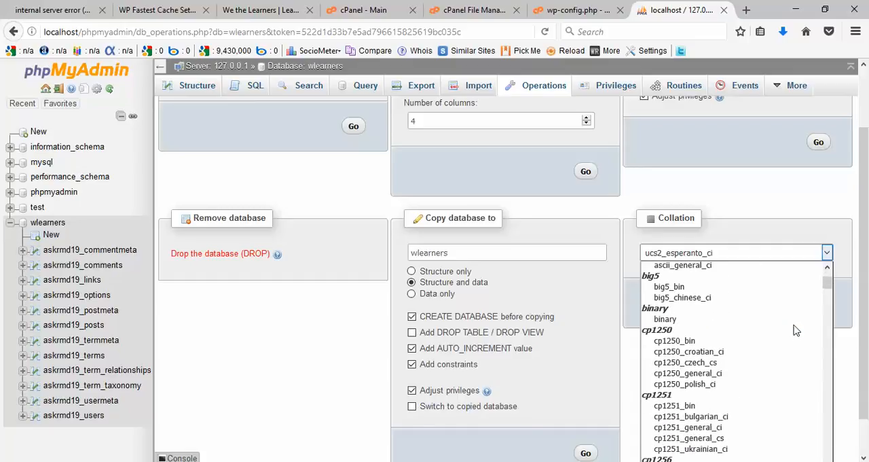
scroll(797, 330, down, 13)
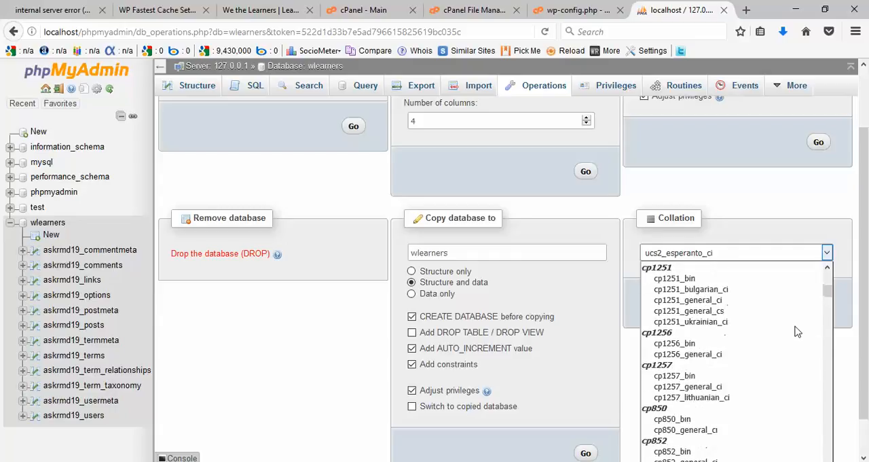
scroll(797, 330, down, 9)
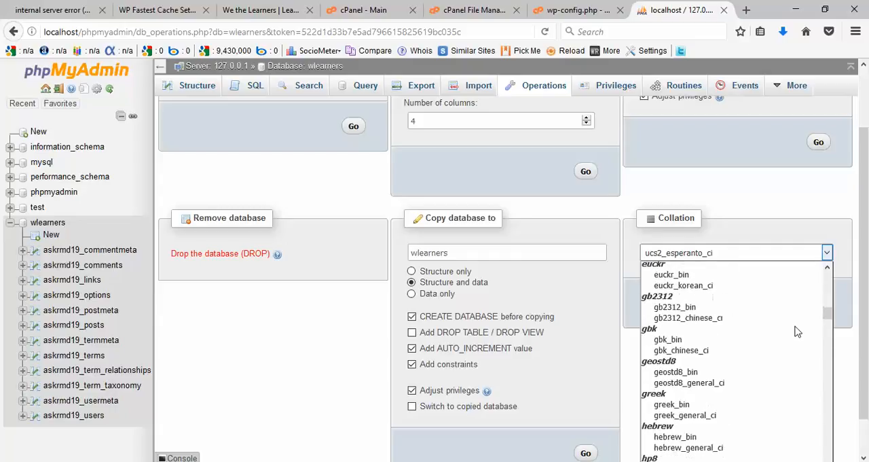
scroll(797, 330, down, 10)
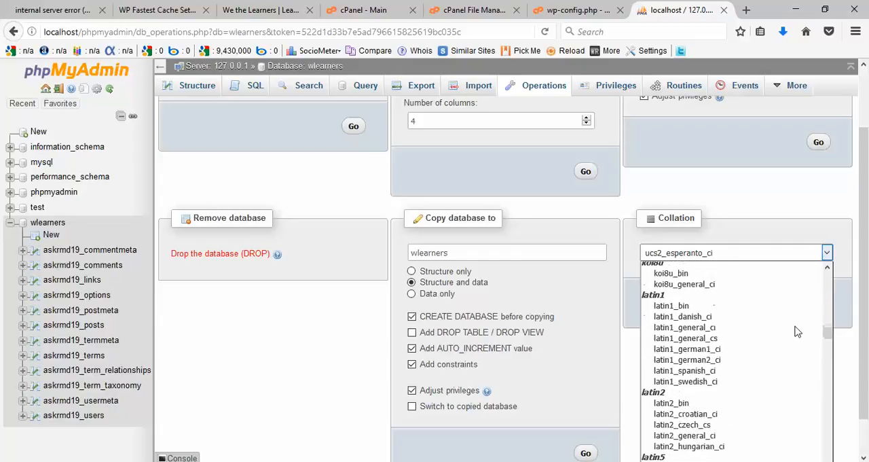
scroll(796, 330, down, 2)
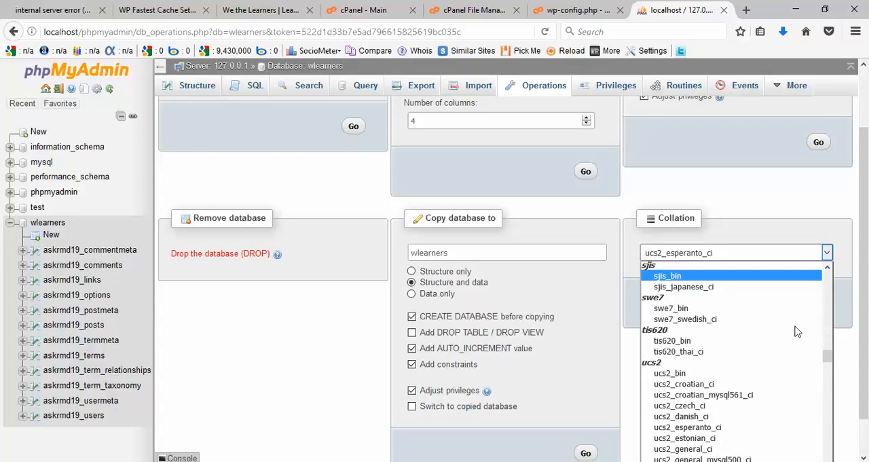
scroll(797, 330, down, 20)
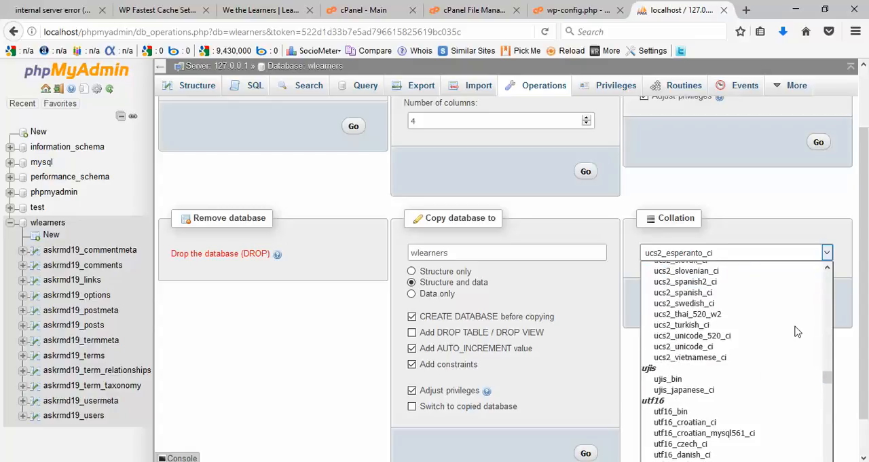
scroll(796, 330, down, 20)
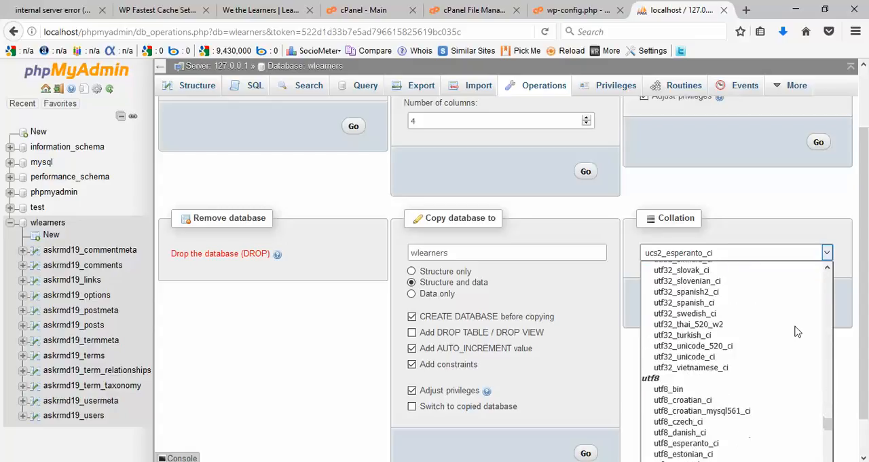
scroll(796, 330, down, 5)
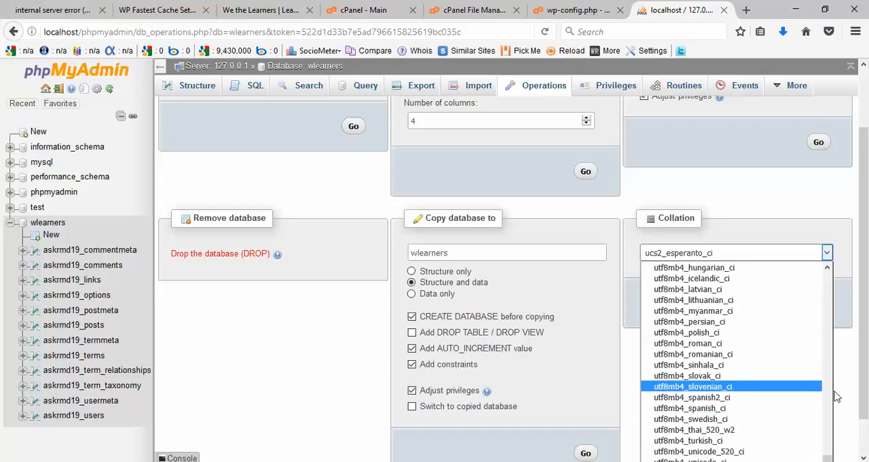
click(715, 408)
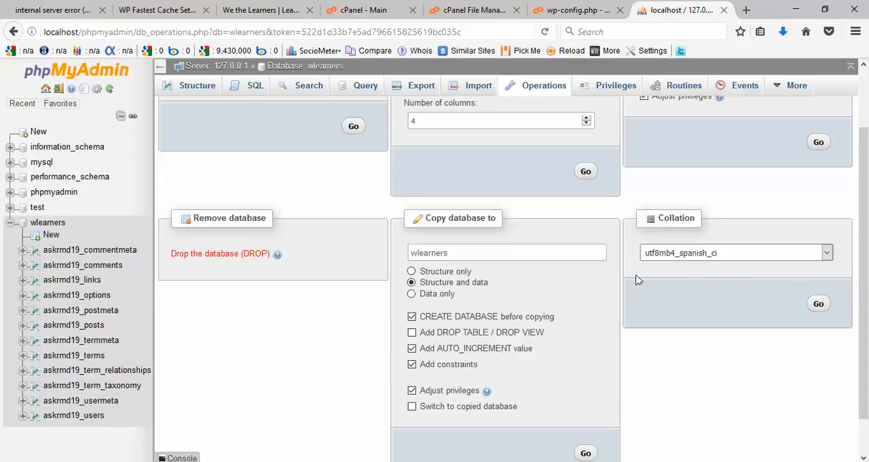
click(818, 306)
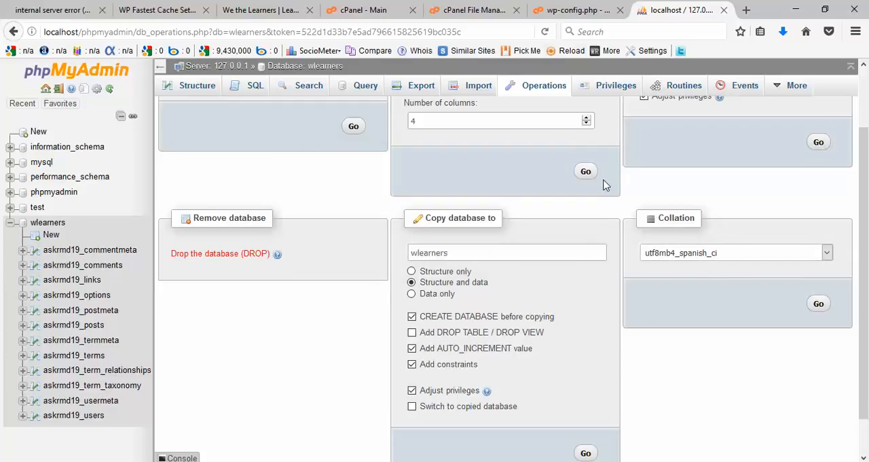
Step: Set DB_COLLATE to utf8mb4_spanish_ci in wp-config.php and check it against the database collation in phpMyAdmin
click(566, 11)
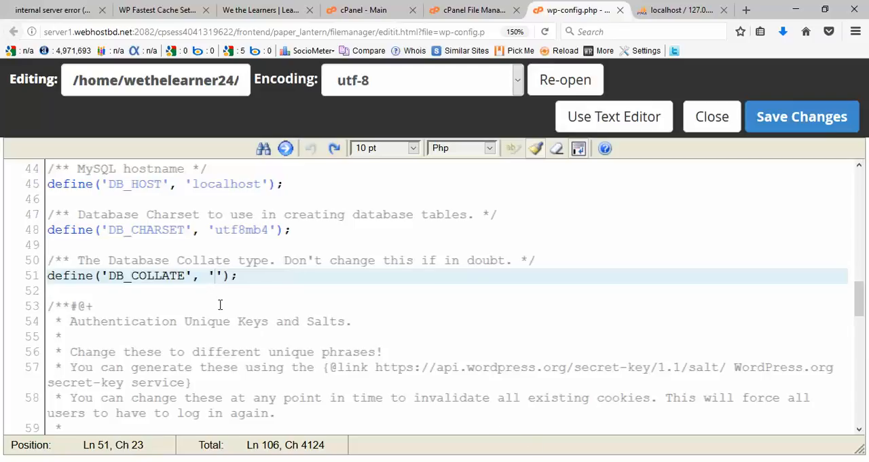
text(utf8)
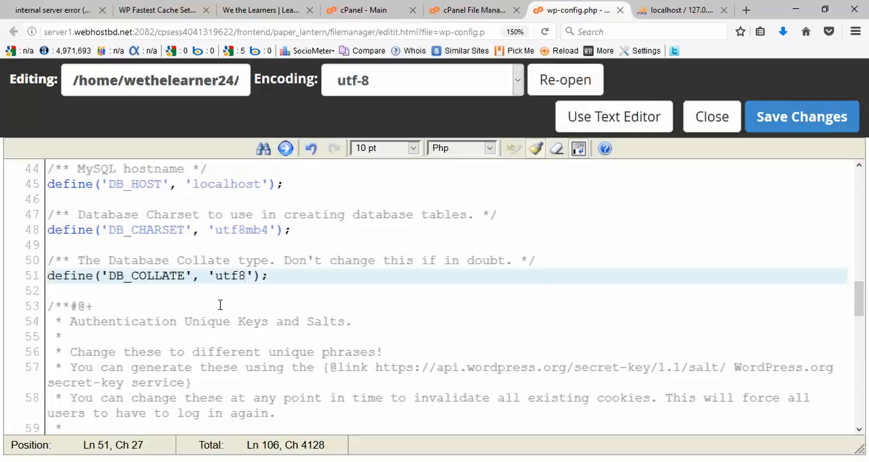
text(mb4)
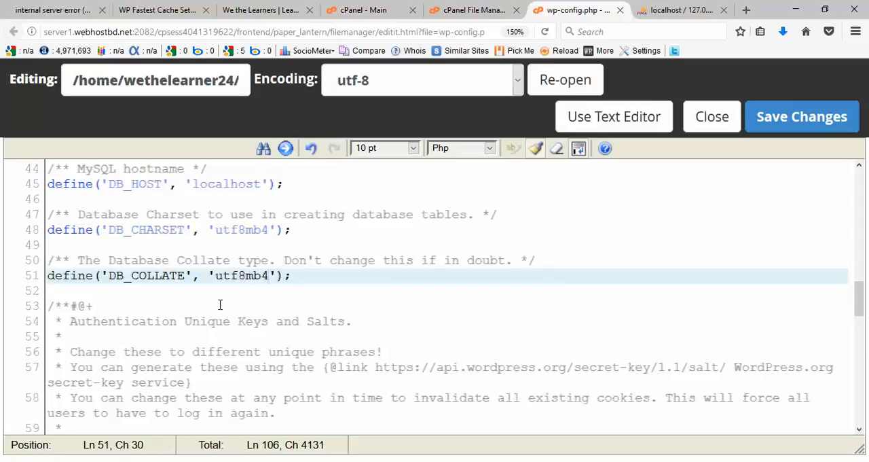
text(_spanish)
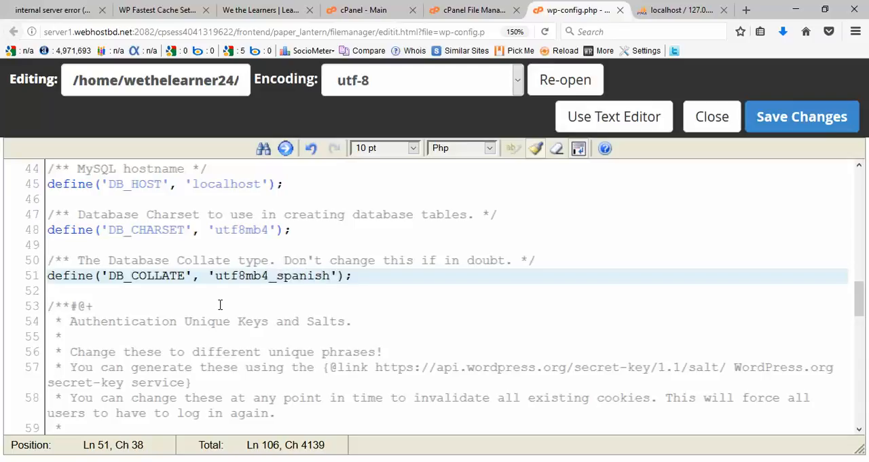
text(_ci)
click(665, 10)
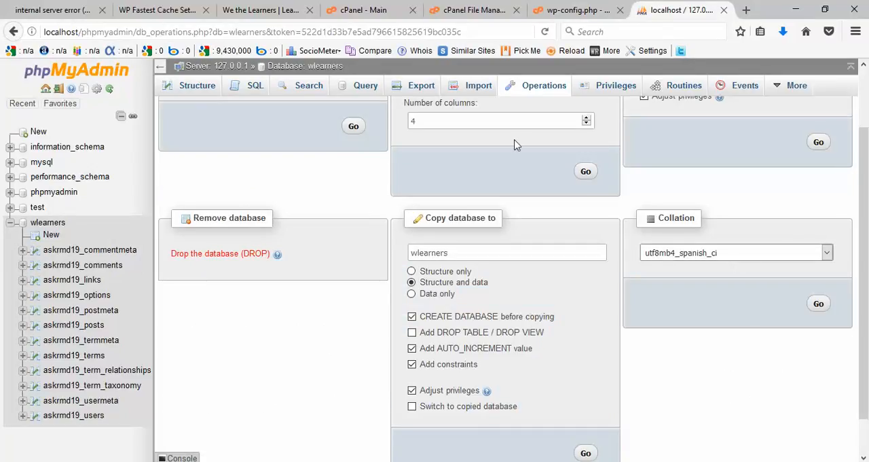
click(562, 7)
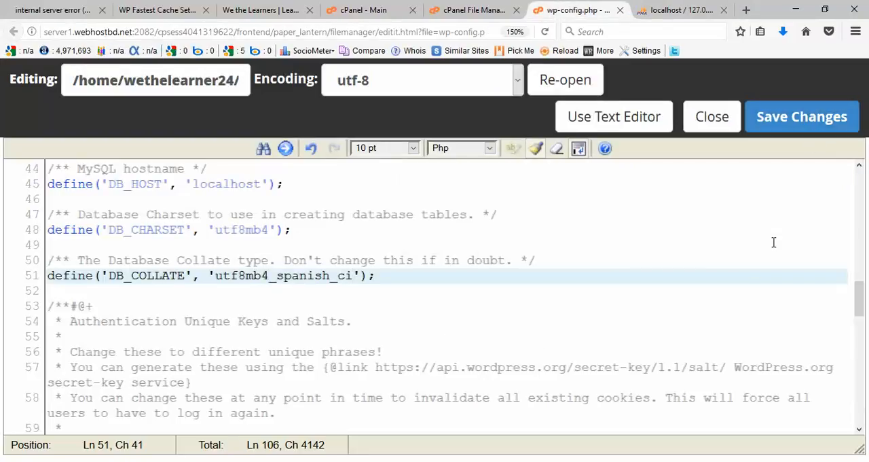
Step: Close the wp-config.php editor and bring up the Rename Plugins section of the internal server error article
key(ctrl+w)
scroll(625, 324, up, 3)
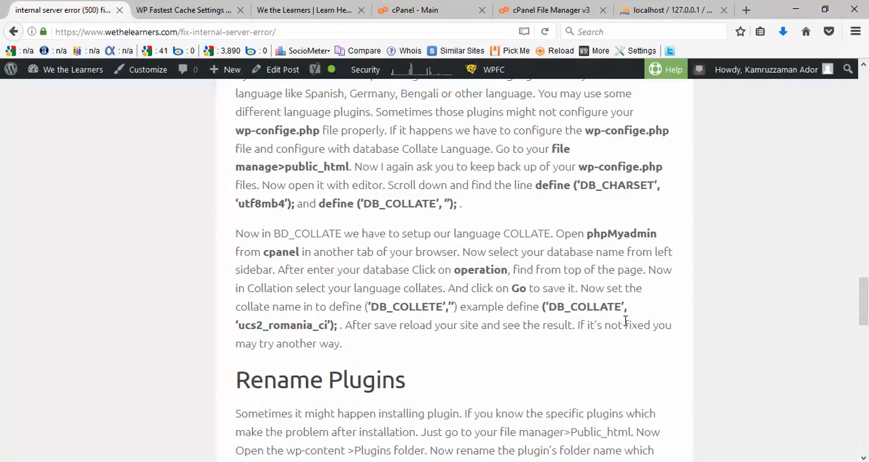
scroll(626, 321, down, 2)
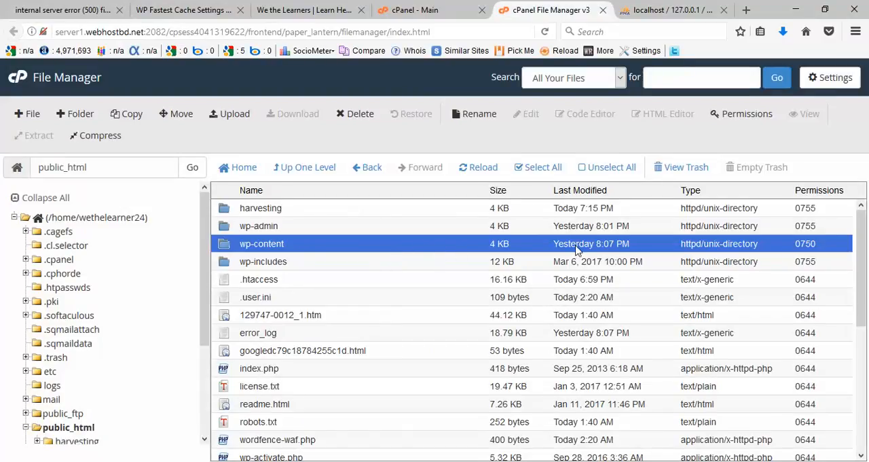
Step: Rename the jetpack folder in public_html/harvesting/plugins to jetpack_old in the cPanel File Manager
double_click(575, 249)
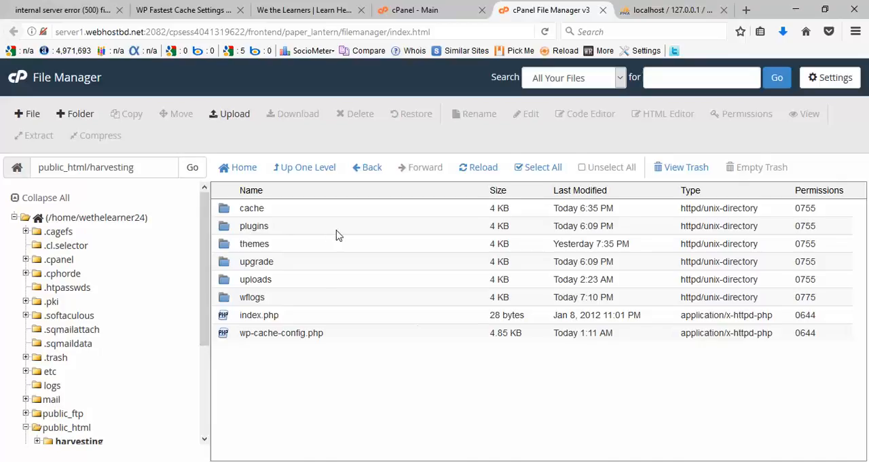
double_click(504, 229)
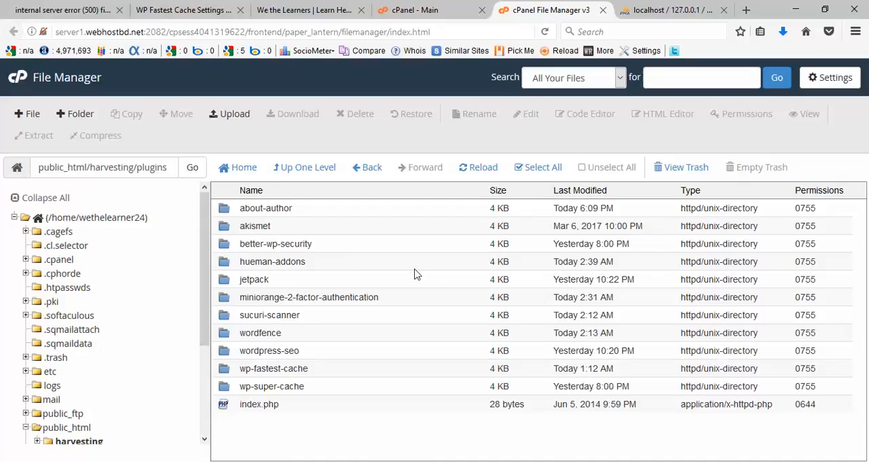
click(268, 281)
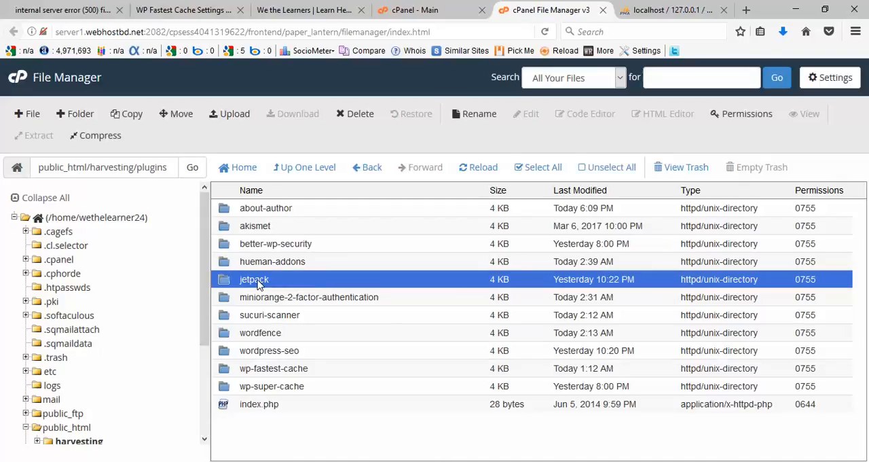
right_click(258, 284)
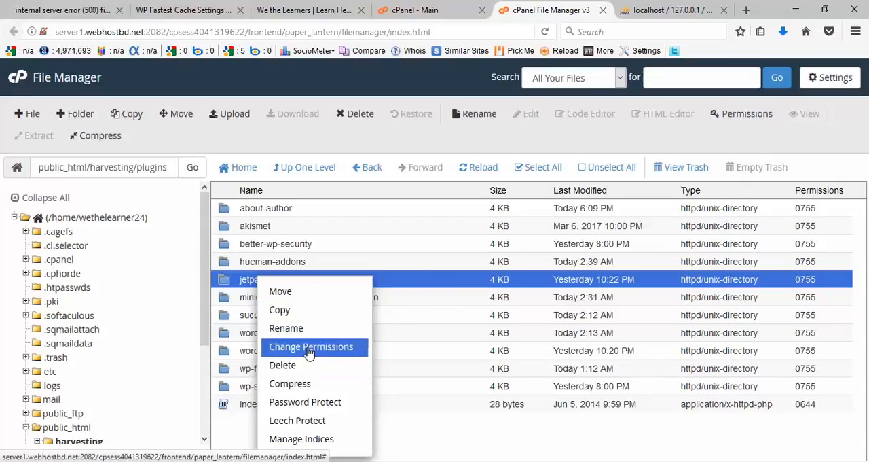
click(286, 328)
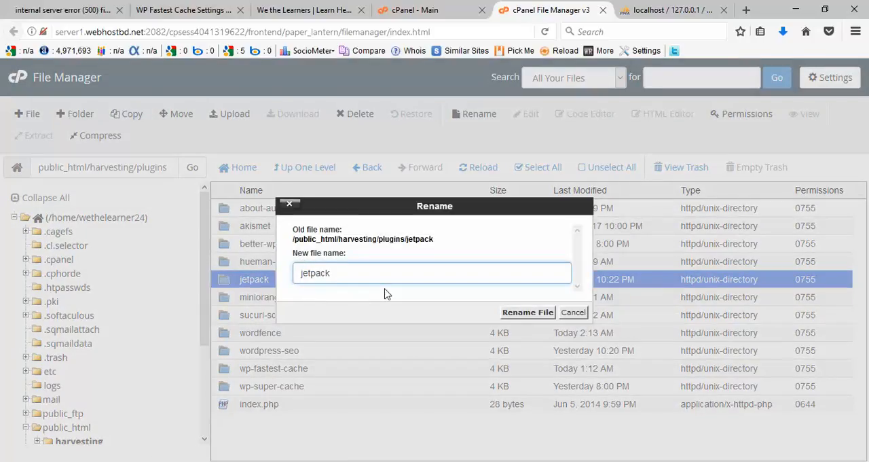
text(_old)
key(Return)
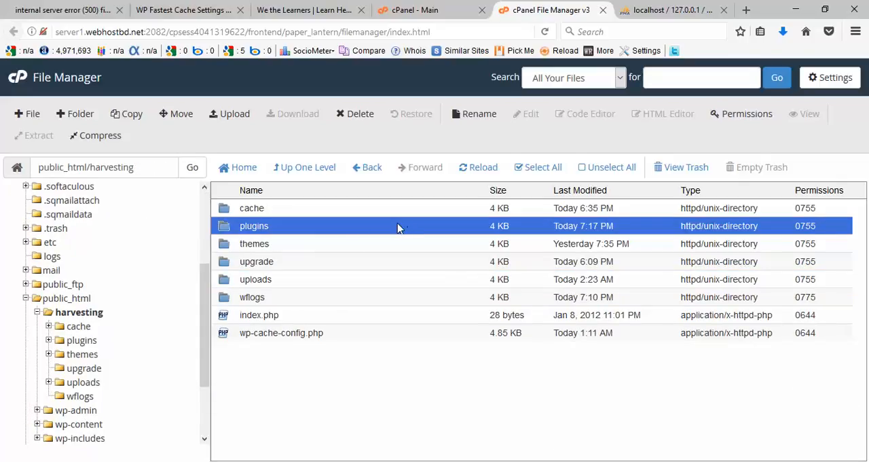
Step: Rename the plugins folder in public_html/harvesting to plugins_old
right_click(399, 227)
click(469, 275)
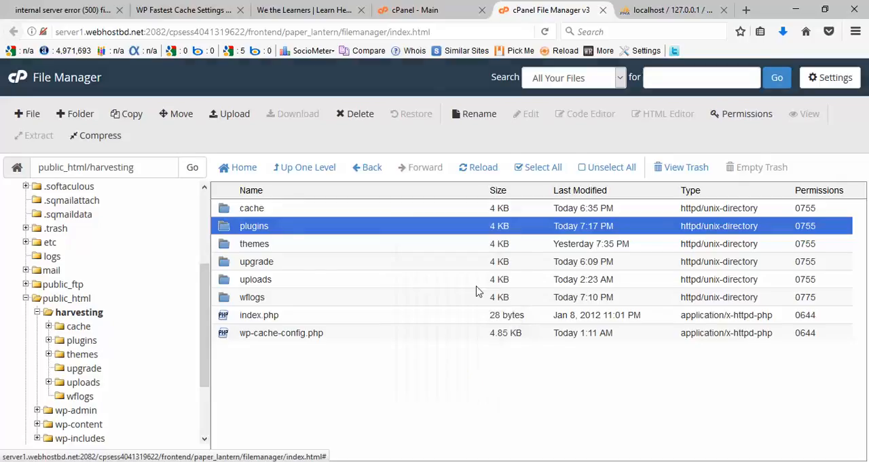
text(_old)
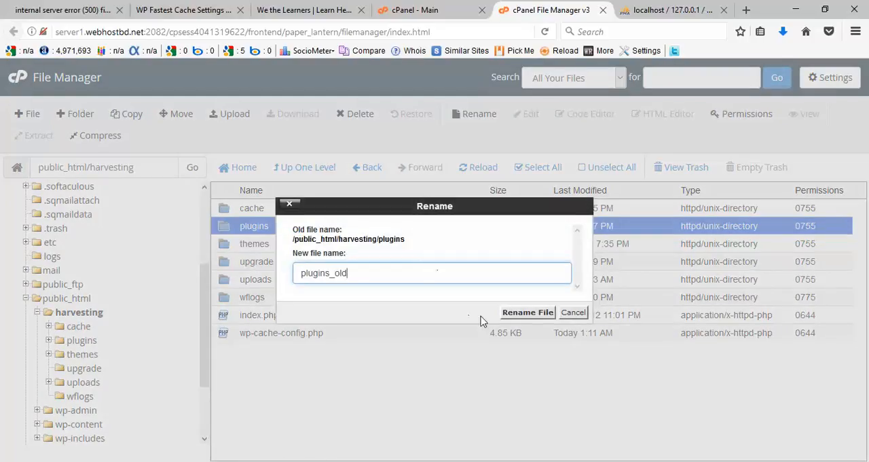
click(530, 312)
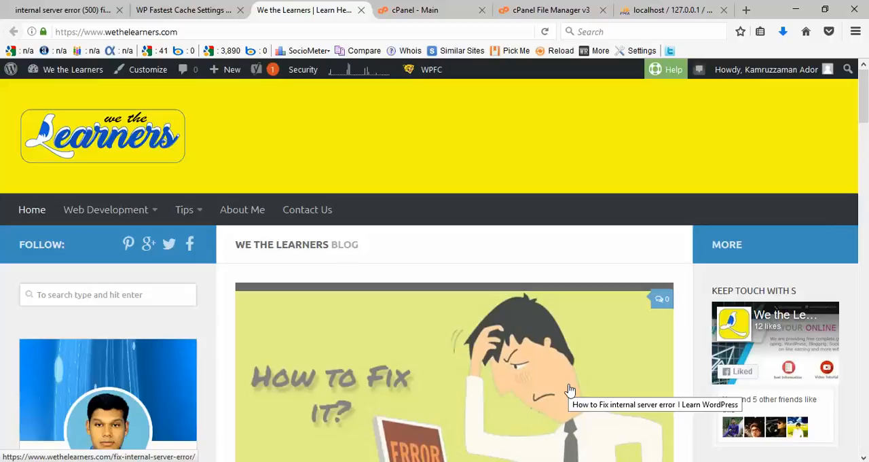
Step: Open the site's Installed Plugins page in the WordPress admin and examine the plugin notices alongside the article's instructions
key(ctrl+shift+Tab)
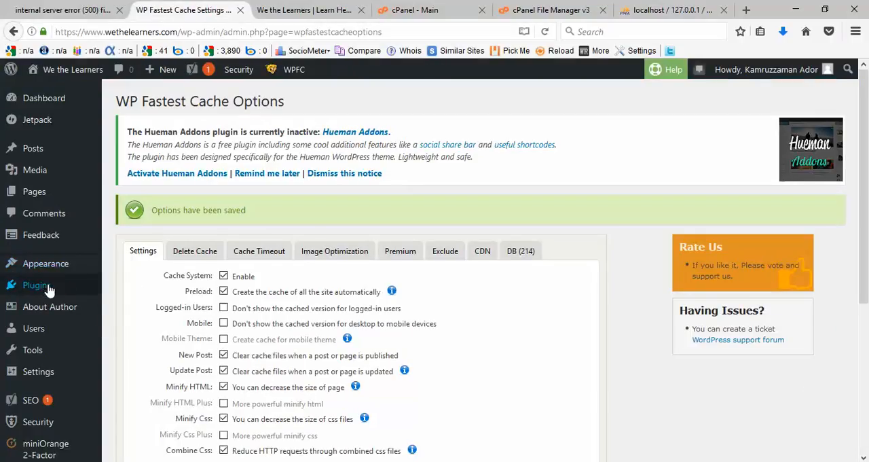
mouse_move(39, 285)
click(161, 288)
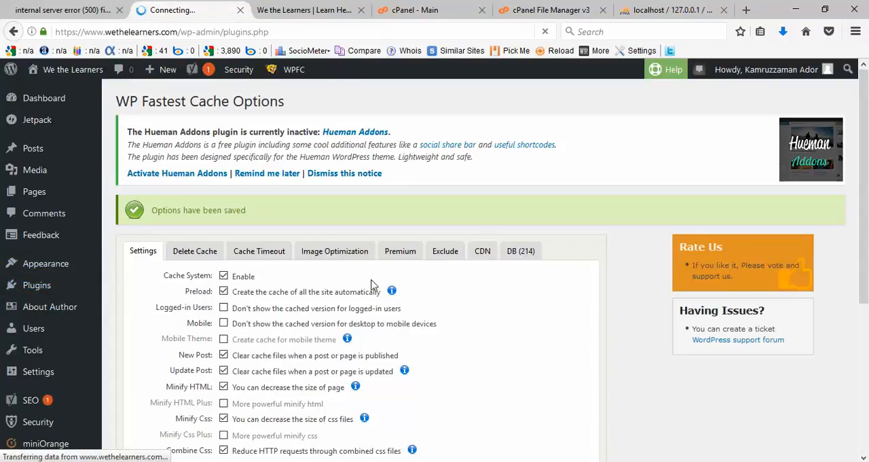
scroll(533, 386, up, 2)
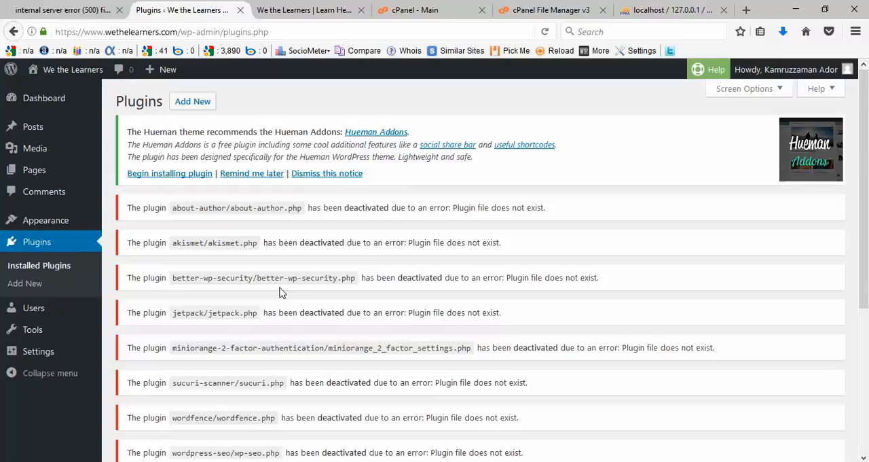
key(ctrl+shift+Tab)
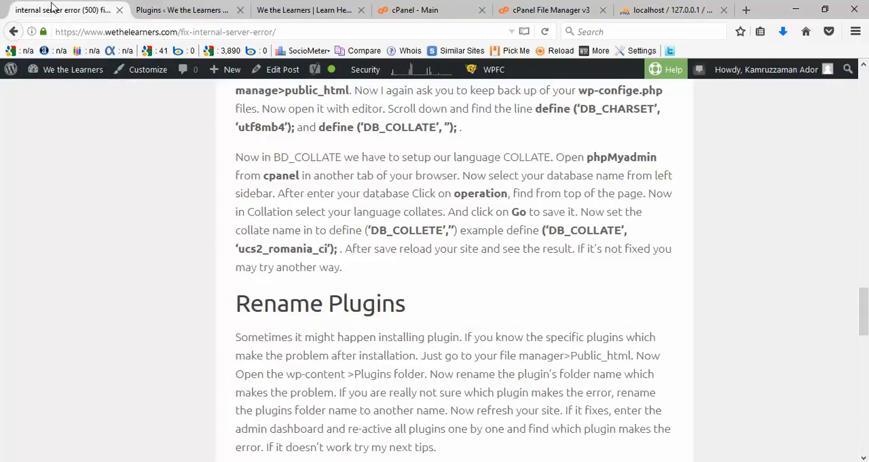
key(ctrl+Tab)
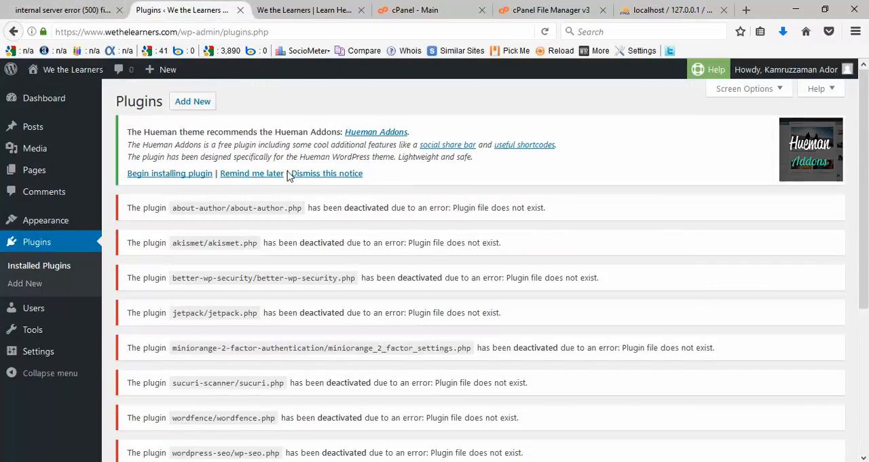
click(22, 12)
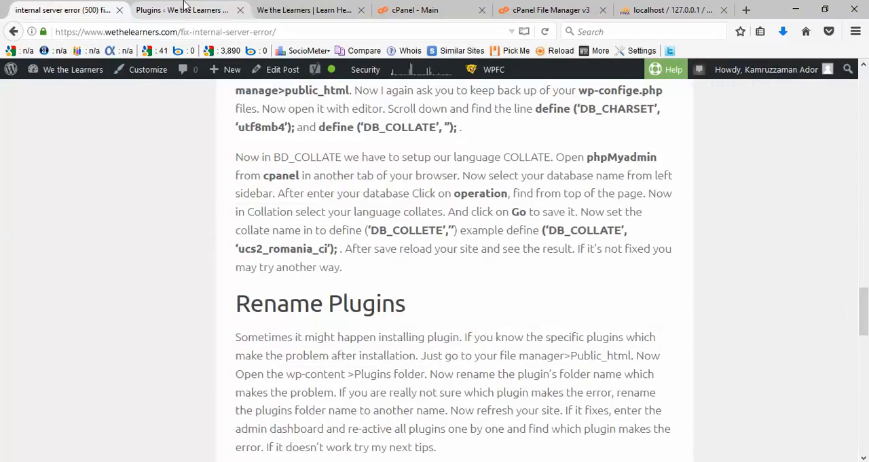
click(203, 10)
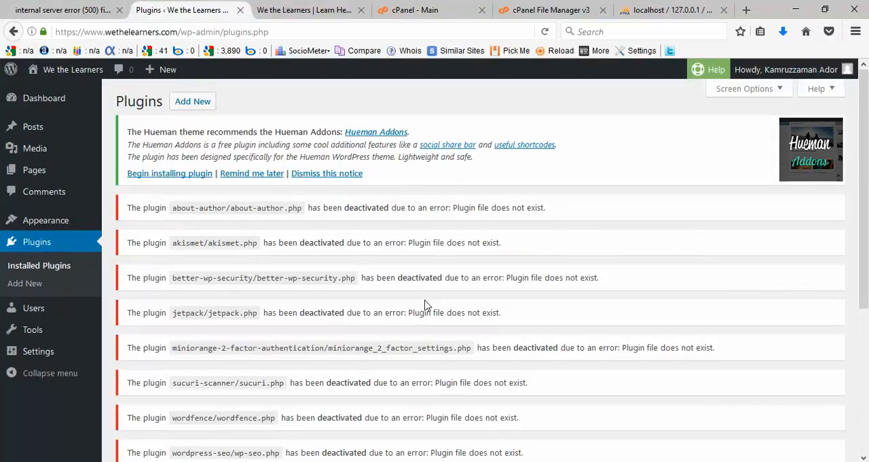
scroll(425, 305, down, 2)
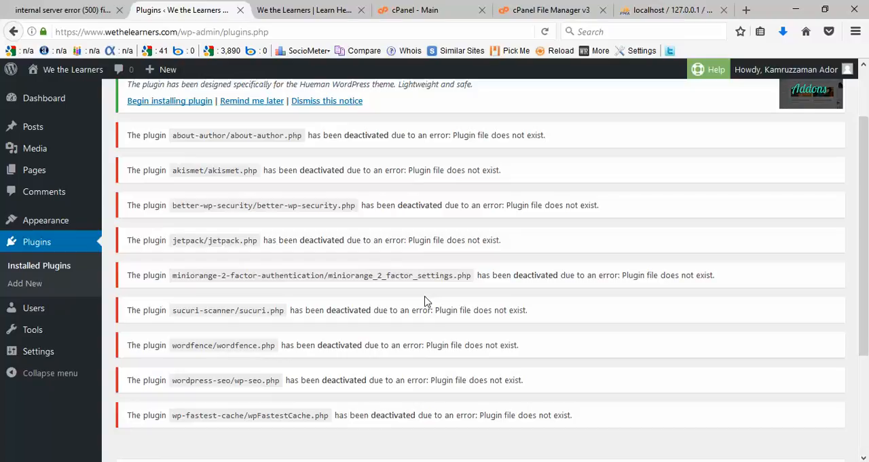
Step: Read the Space Limitation for php section of the internal server error article
key(ctrl+shift+Tab)
scroll(685, 336, up, 3)
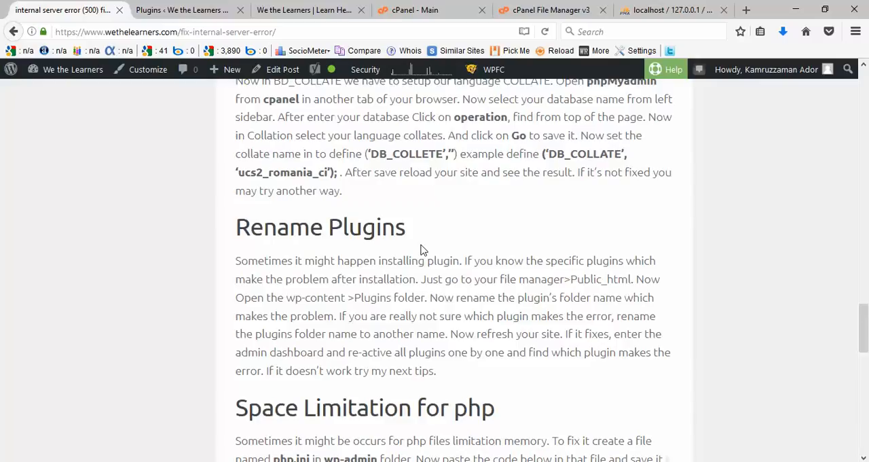
scroll(421, 250, down, 4)
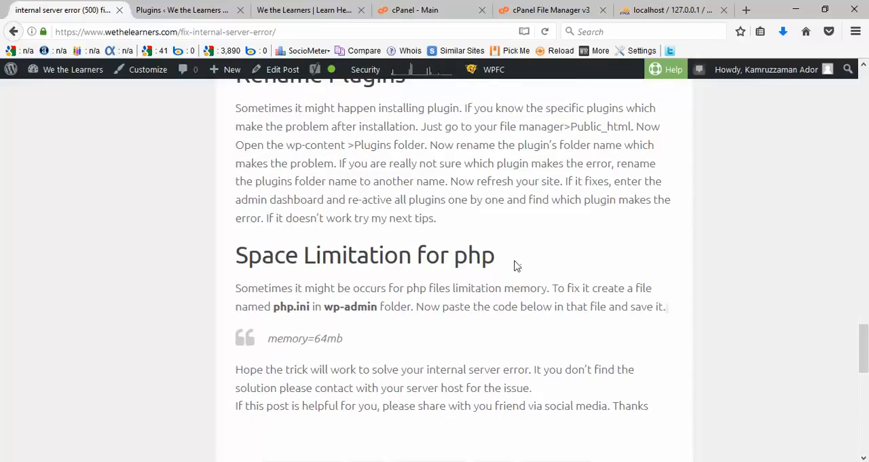
drag(514, 266, 233, 262)
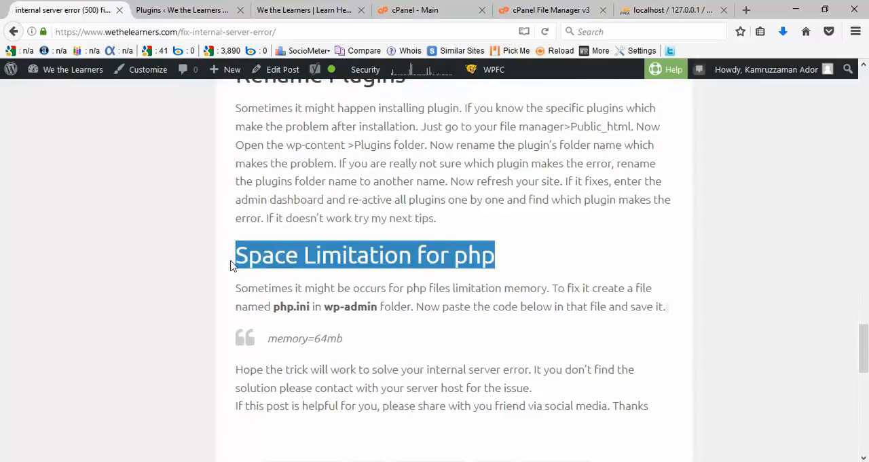
click(524, 268)
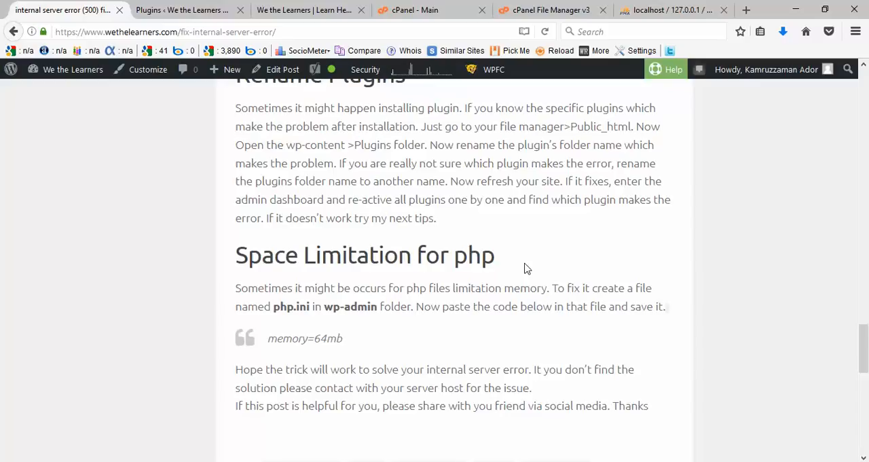
scroll(524, 268, down, 2)
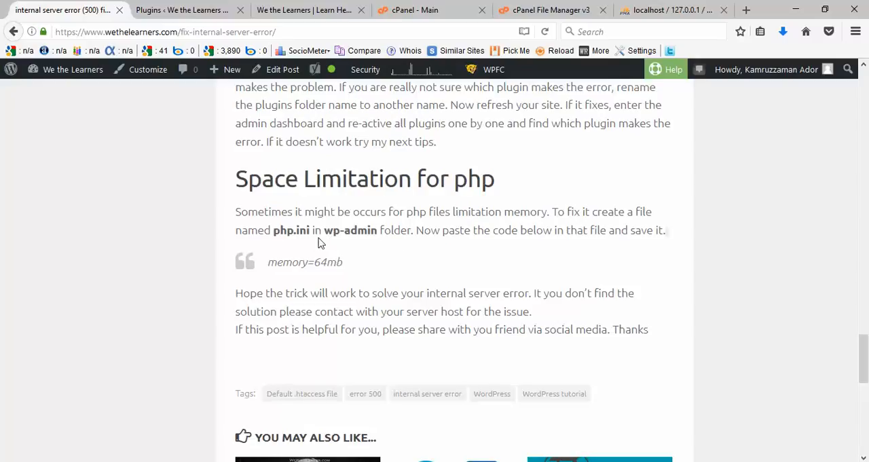
Step: Create a new file named php.ini in the public_html/wp-admin folder in the cPanel File Manager
click(550, 10)
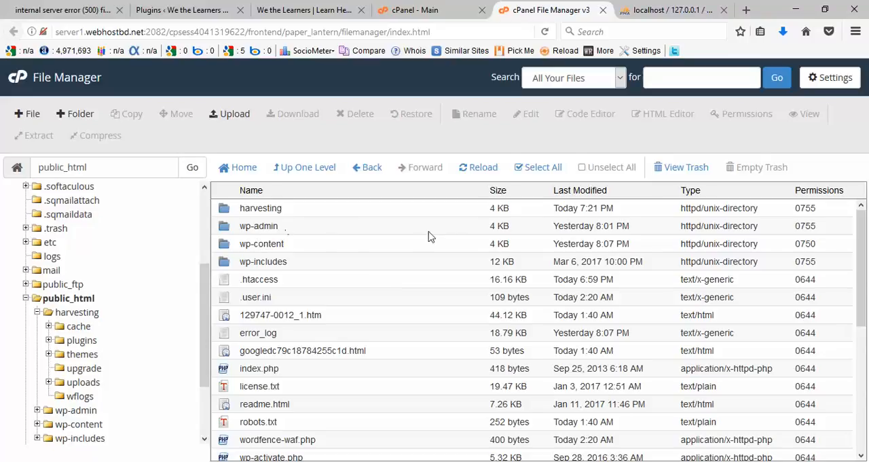
double_click(457, 231)
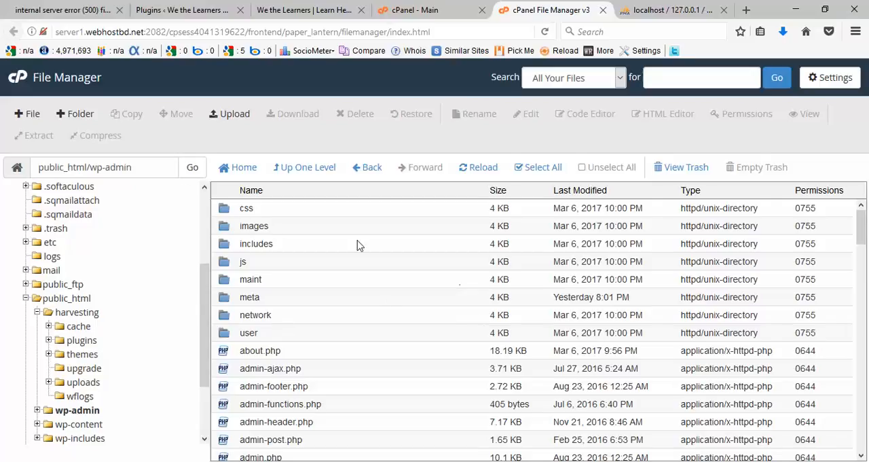
click(29, 117)
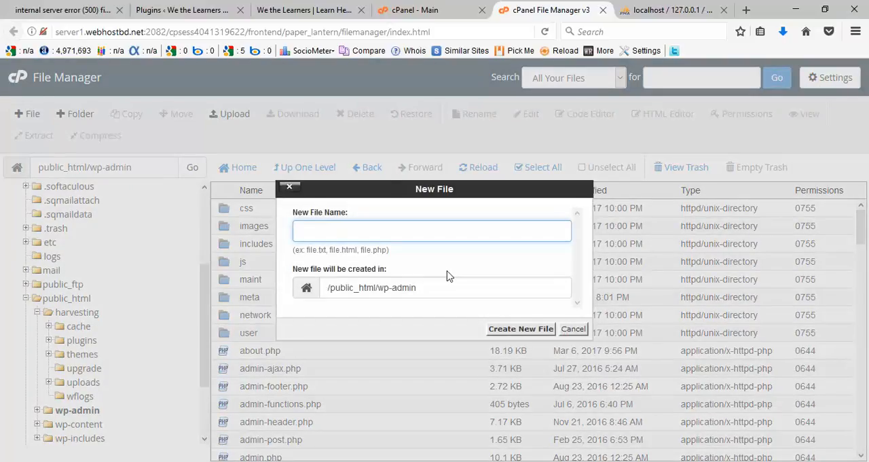
text(php)
text(ni)
key(Return)
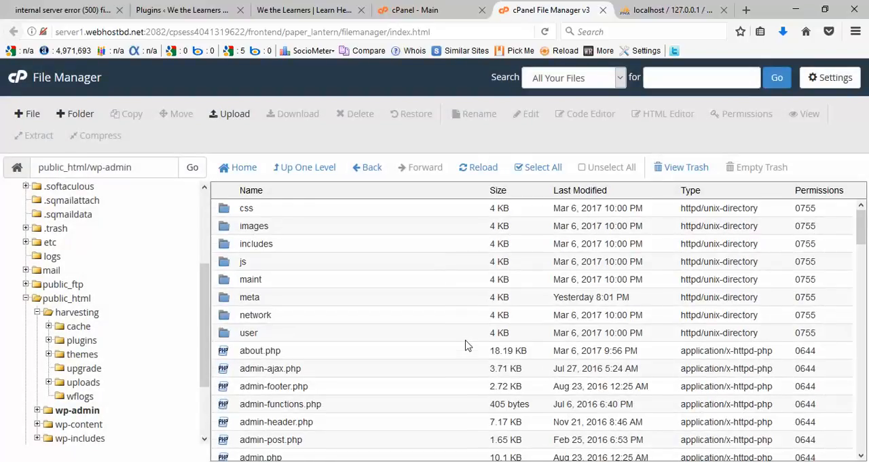
Step: Open the php.ini file in the public_html/wp-admin folder in the code editor
scroll(466, 345, down, 10)
scroll(466, 345, down, 10)
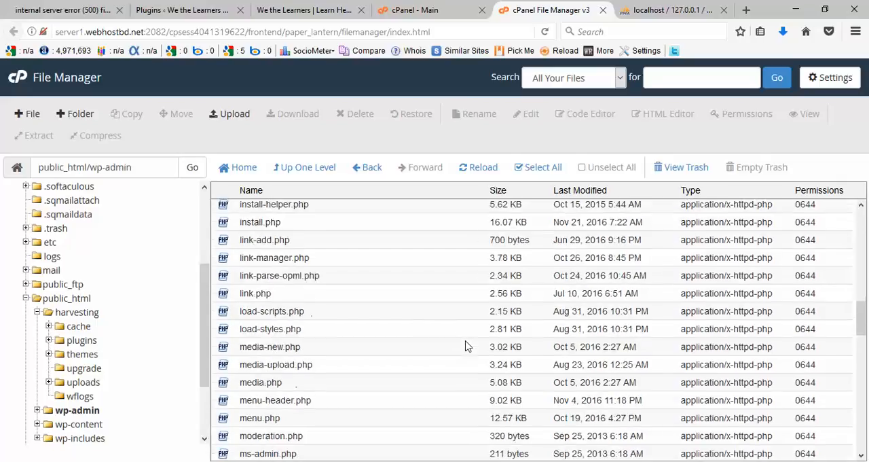
scroll(465, 345, up, 11)
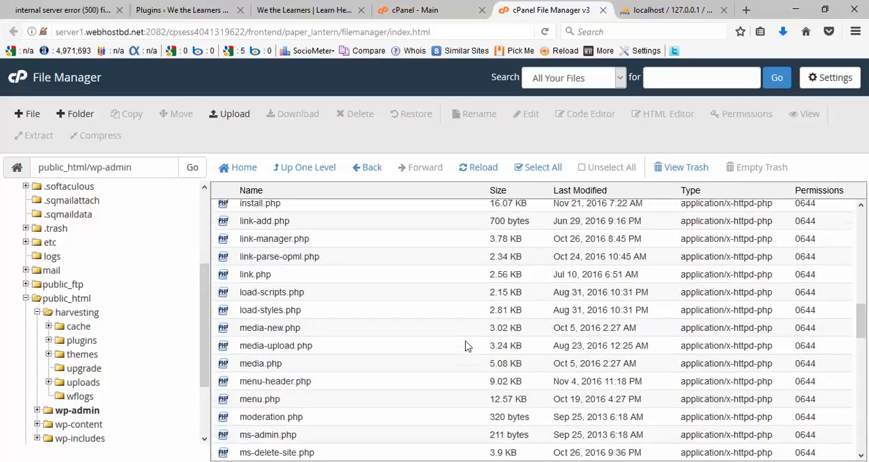
scroll(347, 318, down, 10)
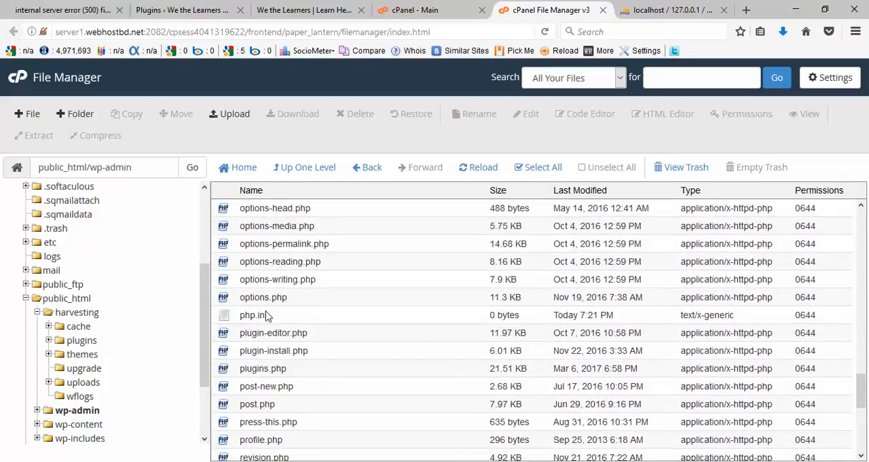
click(485, 322)
right_click(500, 319)
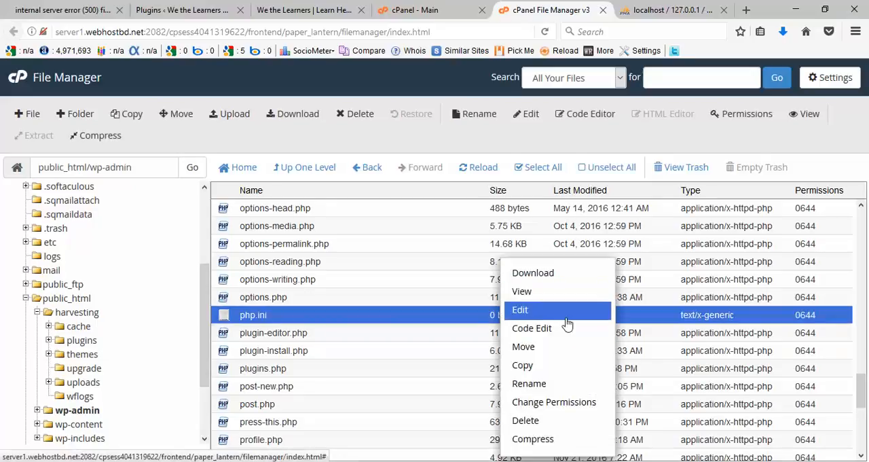
click(529, 329)
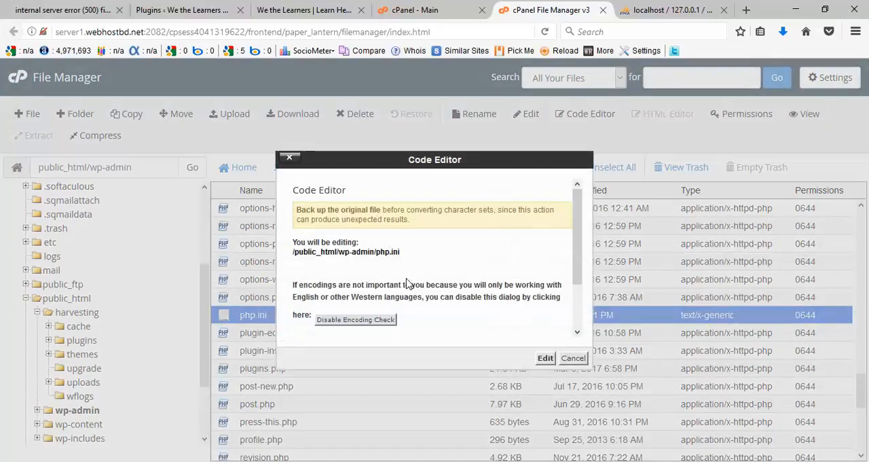
click(545, 358)
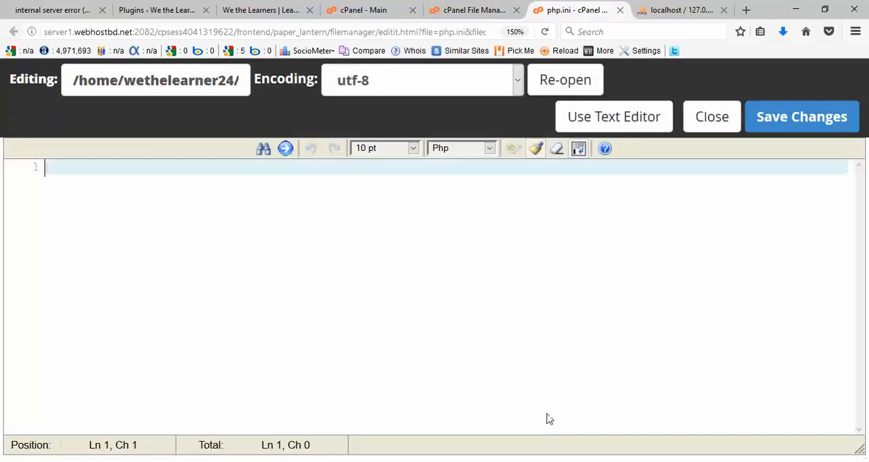
Step: Add the line memory=64mb to php.ini and raise its value to 120mb
text(memory=64mb)
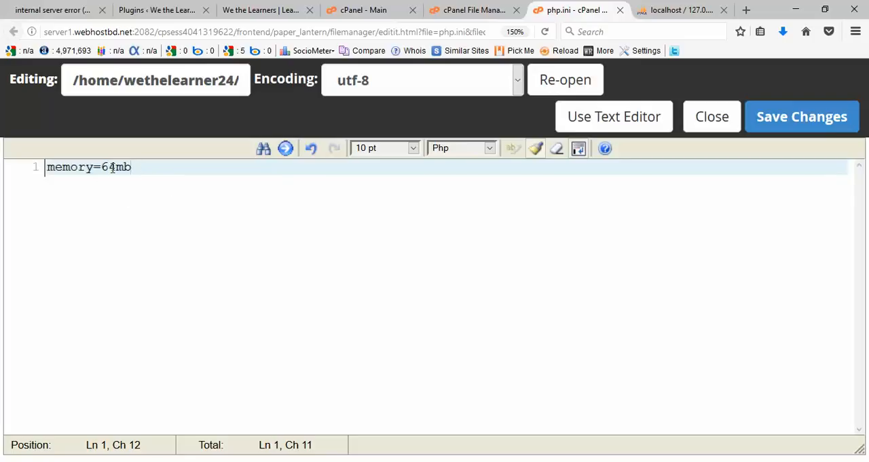
drag(113, 167, 101, 167)
text(120)
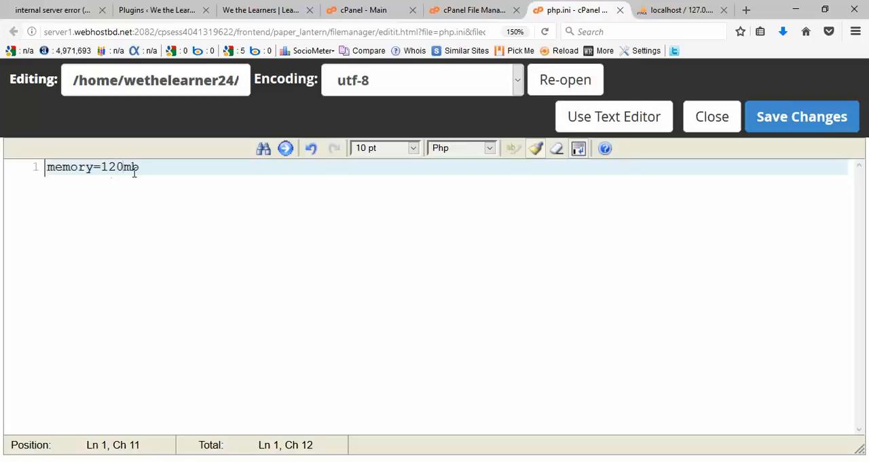
drag(140, 167, 100, 167)
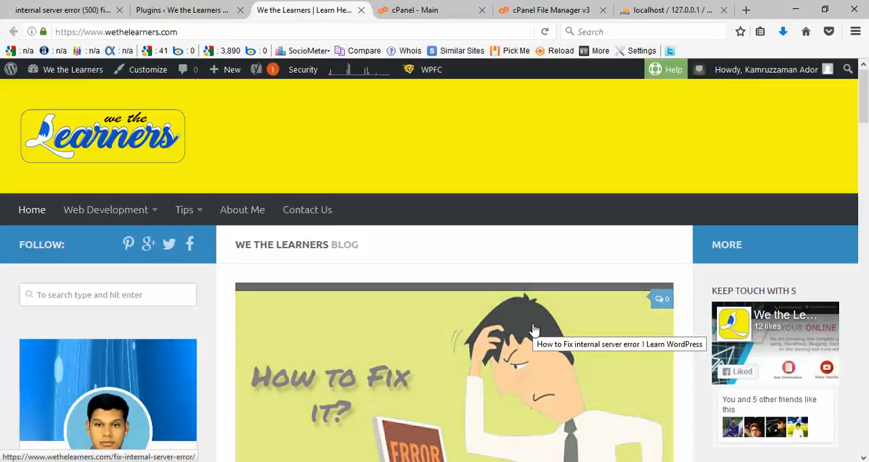
Step: View the We the Learners site's home page to check how it loads
scroll(534, 329, down, 1)
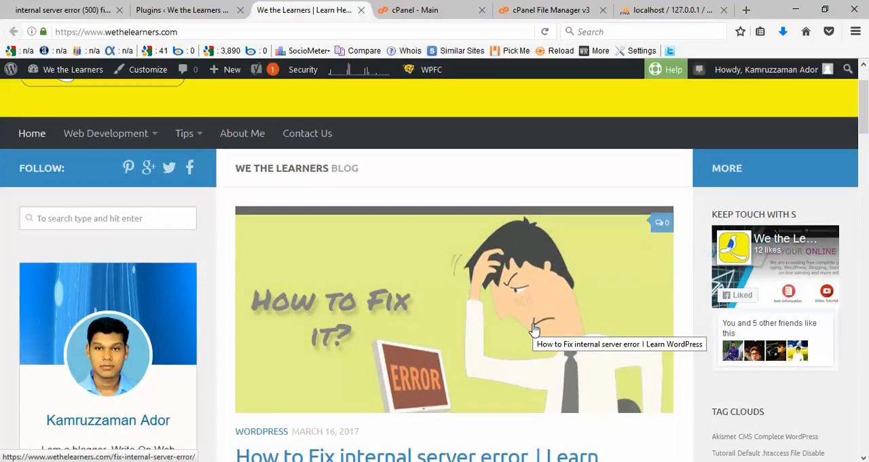
scroll(548, 198, up, 1)
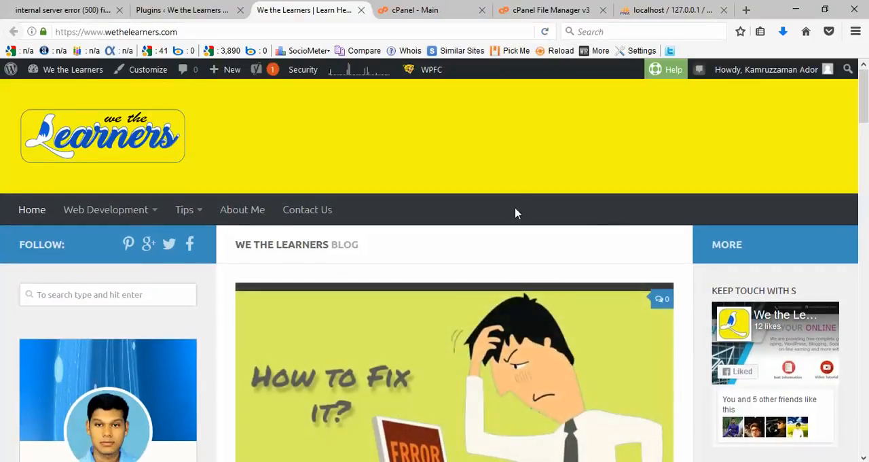